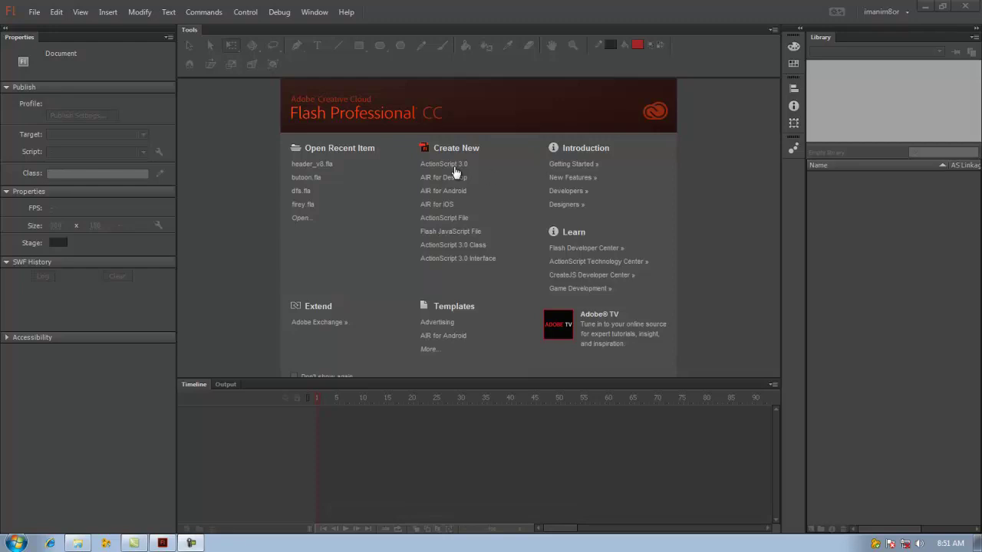
Step: Start a new ActionScript 3.0 document and set its stage to 300 × 150 px
{"action": "left_click", "coordinate": [443, 163]}
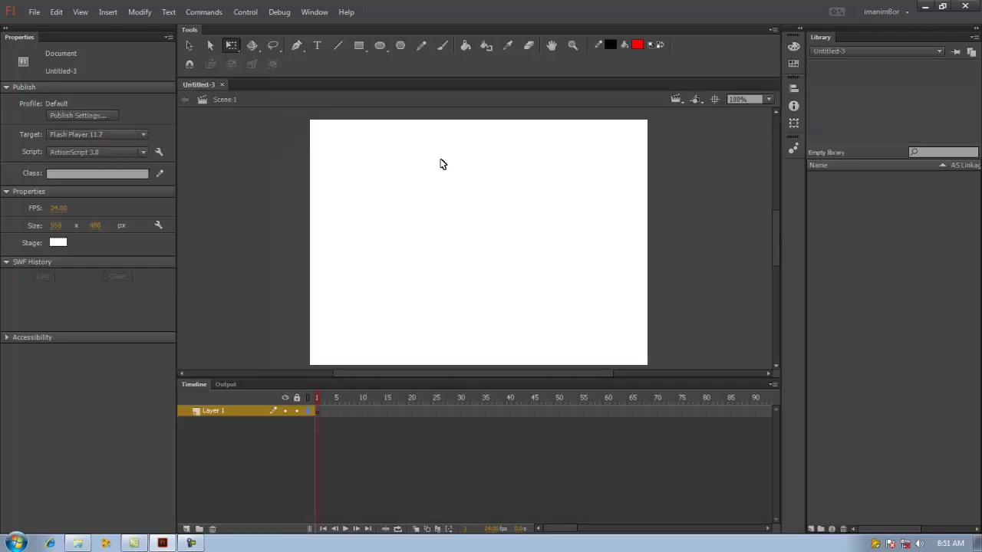
{"action": "left_click", "coordinate": [57, 224]}
{"action": "type", "text": "300"}
{"action": "key", "text": "Tab"}
{"action": "type", "text": "150"}
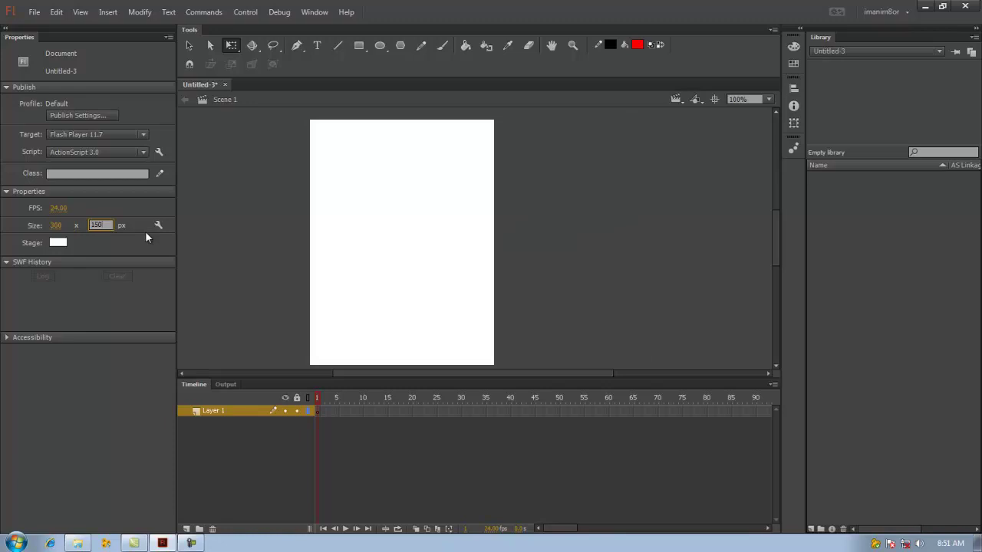
{"action": "key", "text": "Return"}
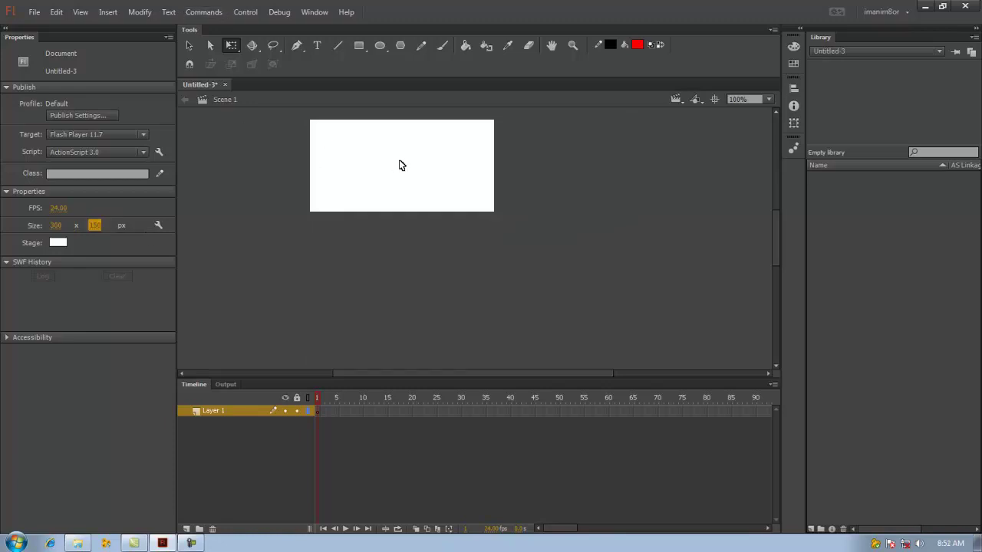
Step: Zoom in so the 300 × 150 stage fills the view
{"action": "left_click", "coordinate": [400, 165]}
{"action": "key", "text": "z"}
{"action": "left_click_drag", "start_coordinate": [313, 163], "coordinate": [568, 314]}
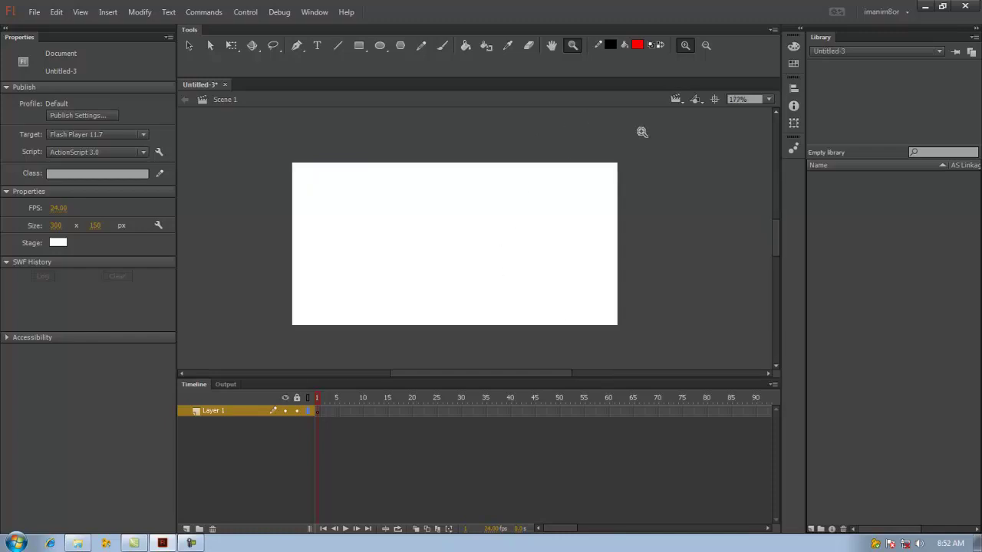
Step: Add 1.jpg from the image folder to the library and place it on the stage
{"action": "key", "text": "v"}
{"action": "key", "text": "ctrl+r"}
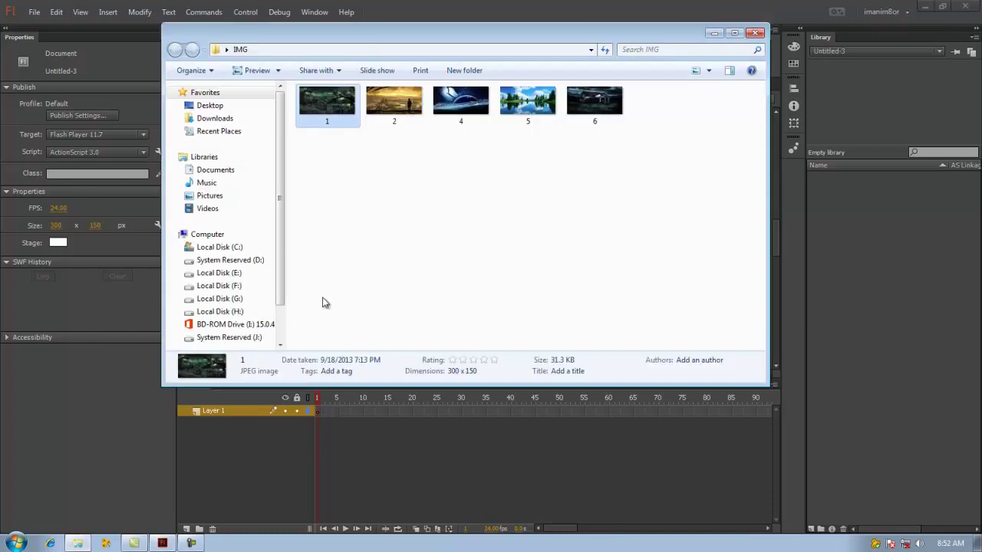
{"action": "left_click_drag", "start_coordinate": [331, 115], "coordinate": [832, 351]}
{"action": "left_click", "coordinate": [713, 33]}
{"action": "mouse_move", "coordinate": [839, 177]}
{"action": "left_mouse_down"}
{"action": "mouse_move", "coordinate": [572, 264]}
{"action": "mouse_move", "coordinate": [567, 257]}
{"action": "left_mouse_up"}
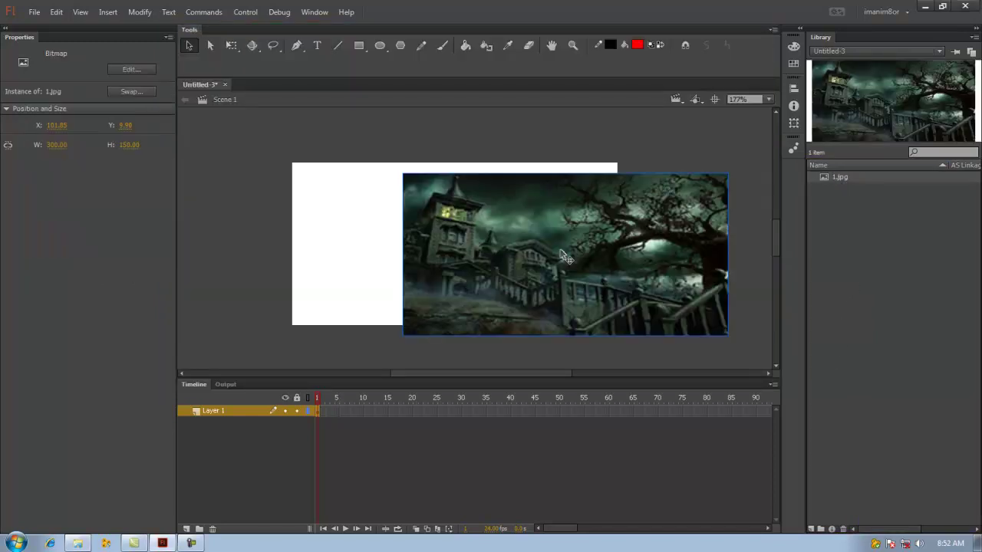
Step: Align the image to the stage's left and top edges
{"action": "left_click", "coordinate": [794, 90]}
{"action": "left_click", "coordinate": [730, 166]}
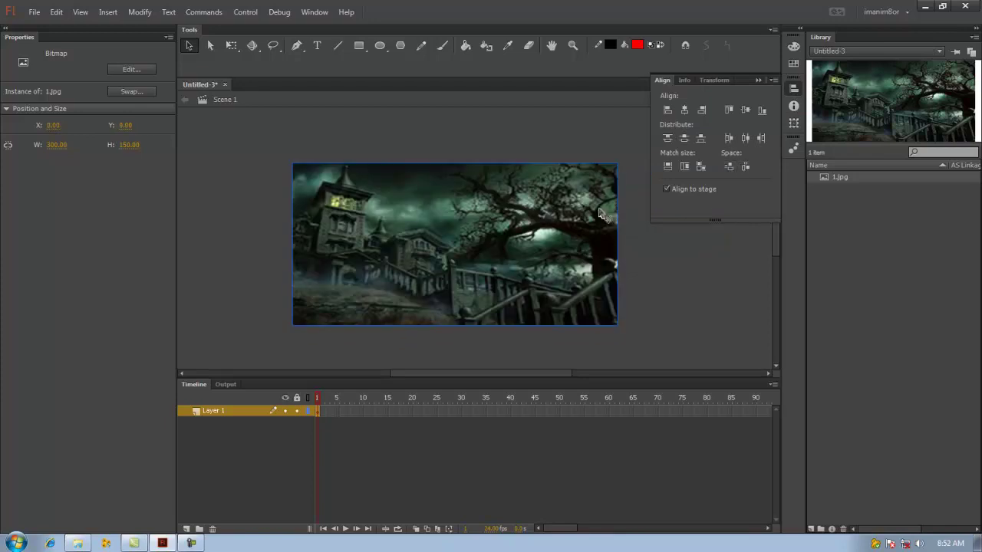
{"action": "left_click", "coordinate": [511, 146]}
{"action": "left_click", "coordinate": [506, 165]}
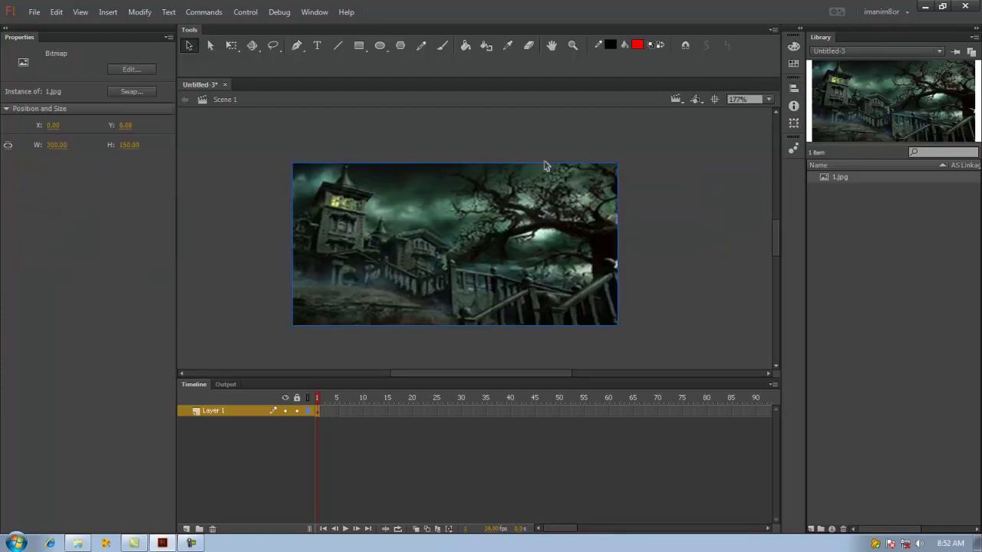
Step: Rename Layer 1 to IMAGES
{"action": "double_click", "coordinate": [206, 411]}
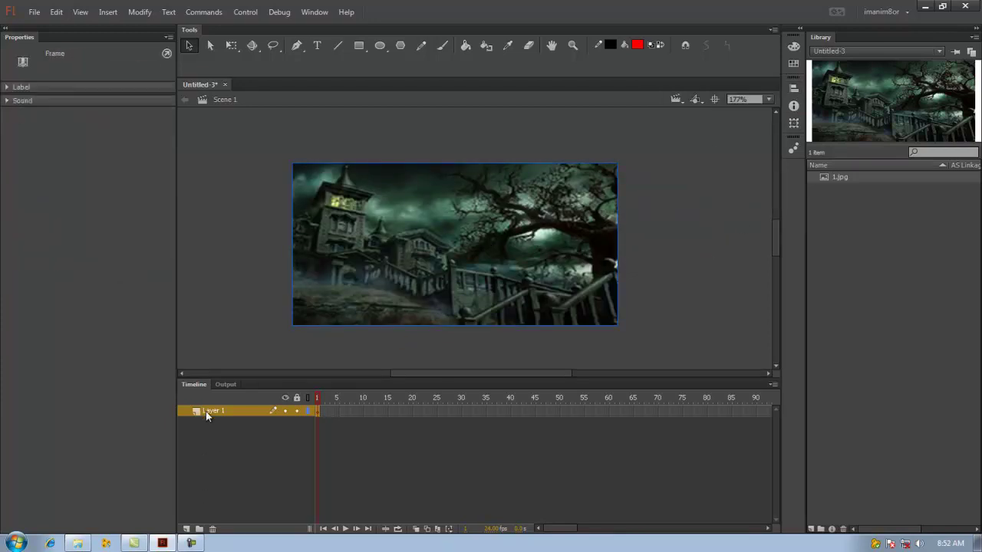
{"action": "type", "text": "MAG"}
{"action": "type", "text": "ES"}
{"action": "key", "text": "Return"}
Step: Add a layer named MASKING above IMAGES and start creating a new symbol
{"action": "left_click", "coordinate": [186, 529]}
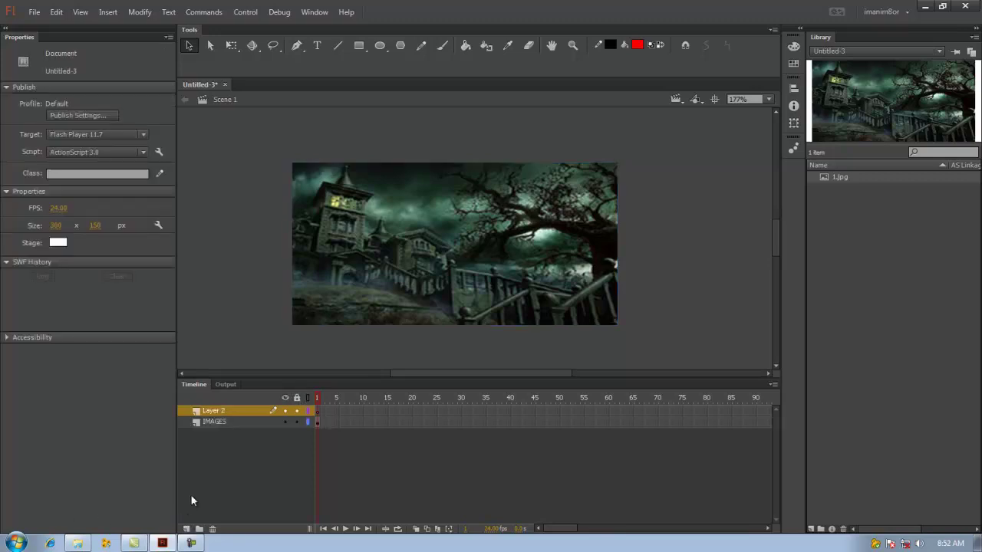
{"action": "double_click", "coordinate": [212, 412]}
{"action": "type", "text": "m"}
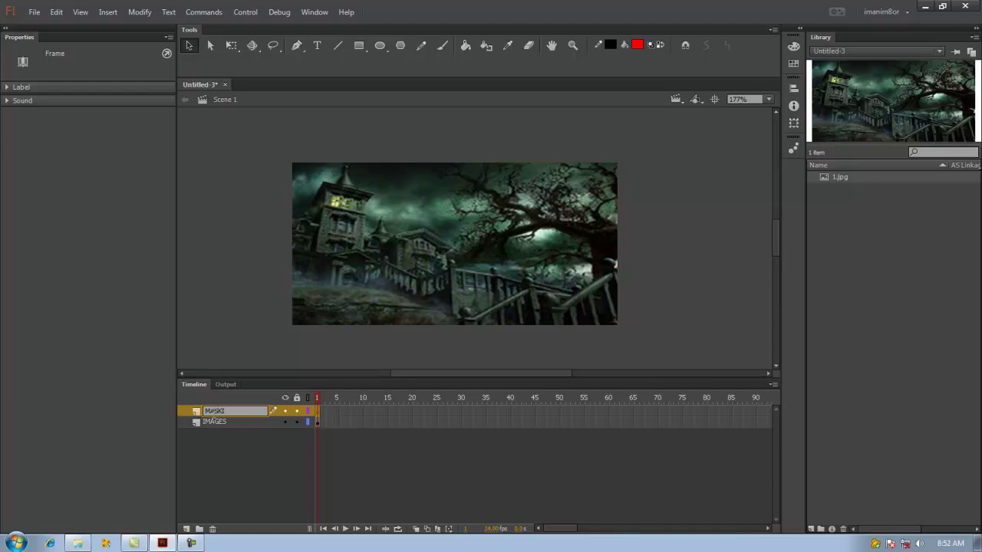
{"action": "key", "text": "Return"}
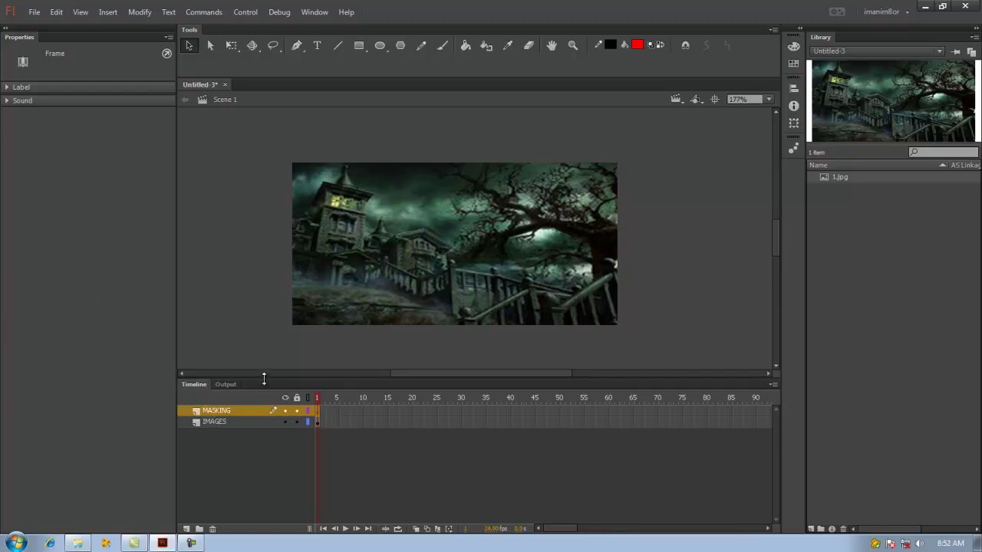
{"action": "key", "text": "ctrl+F8"}
Step: Create the MASKING movie clip and draw a red rectangle near its centre
{"action": "type", "text": "mAK"}
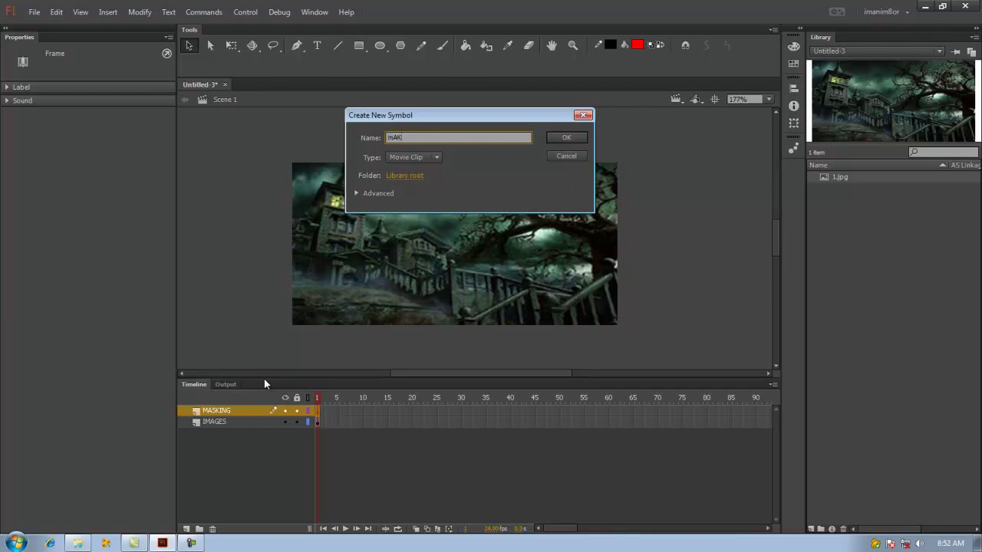
{"action": "type", "text": "ING"}
{"action": "key", "text": "Return"}
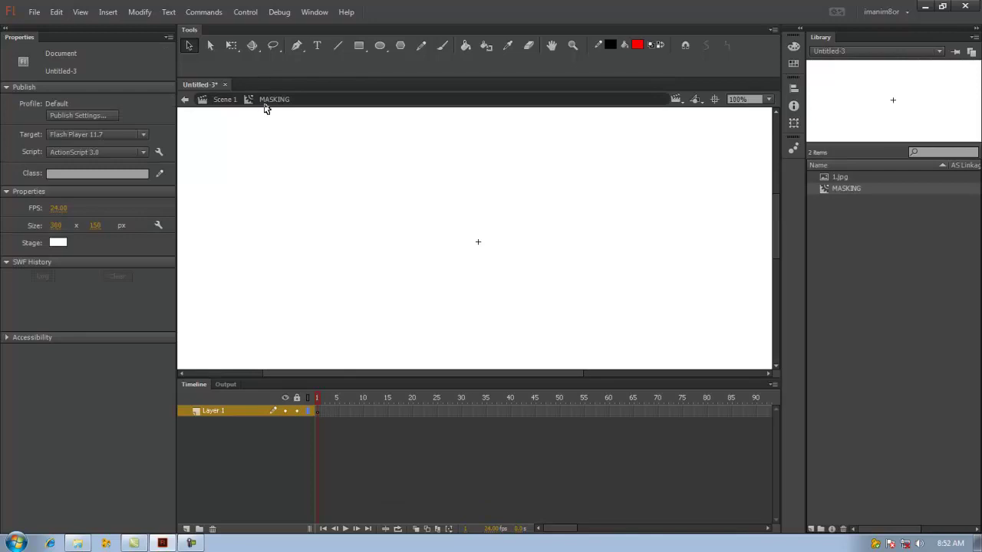
{"action": "left_click", "coordinate": [358, 45]}
{"action": "mouse_move", "coordinate": [464, 235]}
{"action": "left_mouse_down"}
{"action": "mouse_move", "coordinate": [499, 253]}
{"action": "mouse_move", "coordinate": [490, 245]}
{"action": "left_mouse_up"}
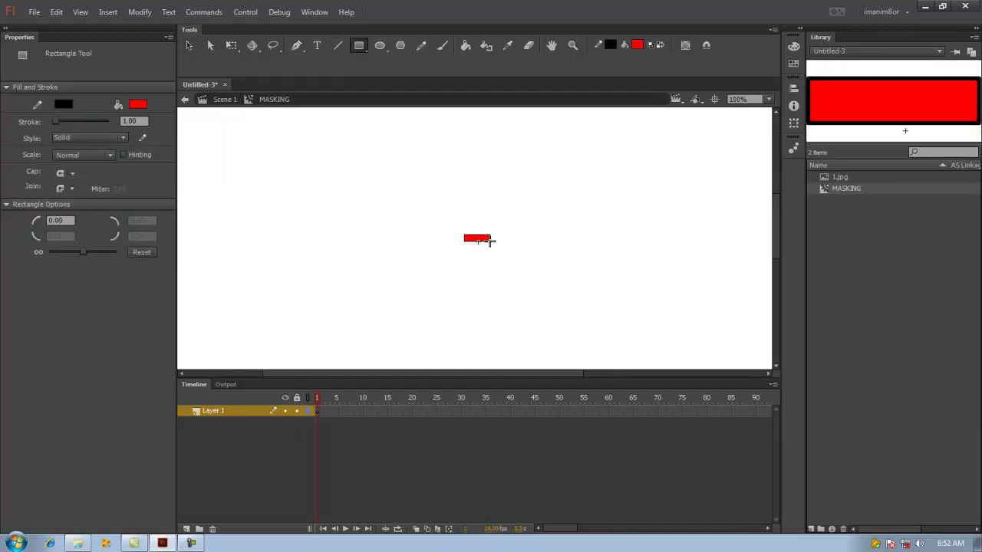
{"action": "left_click_drag", "start_coordinate": [490, 241], "coordinate": [478, 147]}
Step: Delete the rectangle's outline and nudge the 41 × 13 red fill onto the registration point
{"action": "key", "text": "v"}
{"action": "left_click_drag", "start_coordinate": [453, 220], "coordinate": [526, 279]}
{"action": "key", "text": "Delete"}
{"action": "mouse_move", "coordinate": [456, 132]}
{"action": "left_mouse_down"}
{"action": "mouse_move", "coordinate": [484, 151]}
{"action": "mouse_move", "coordinate": [483, 246]}
{"action": "left_mouse_up"}
{"action": "key", "text": "q"}
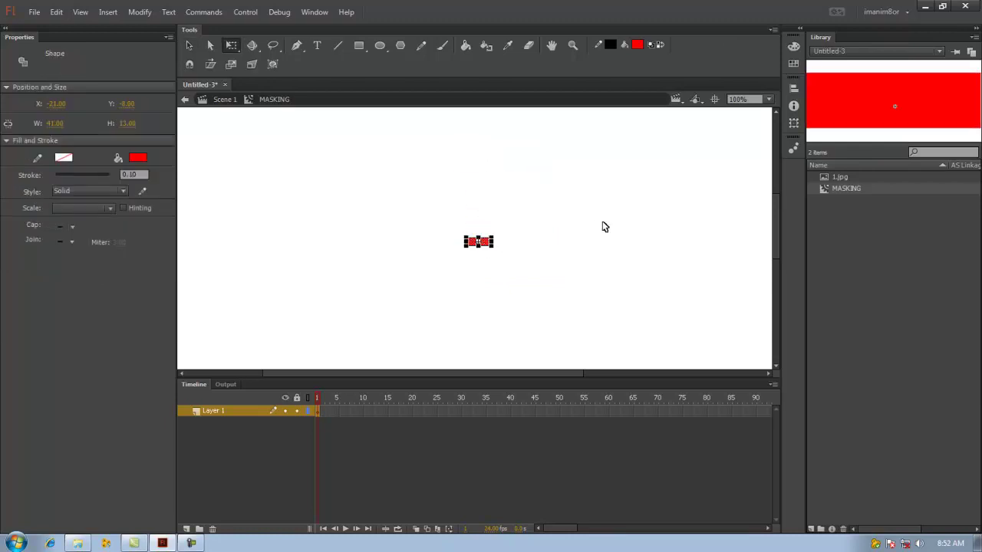
{"action": "key", "text": "Right"}
{"action": "key", "text": "Right"}
{"action": "key", "text": "Down"}
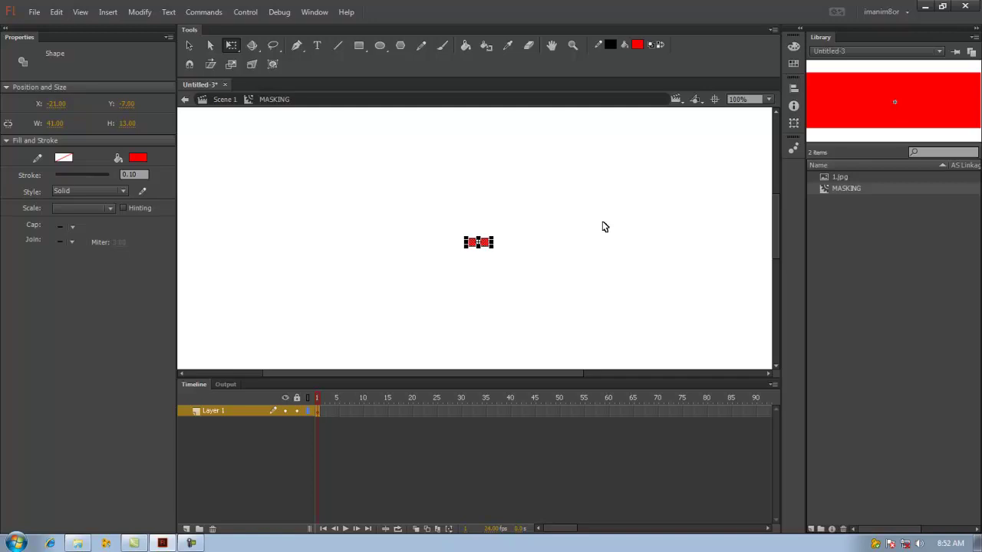
{"action": "left_click", "coordinate": [605, 227]}
{"action": "left_click", "coordinate": [317, 411]}
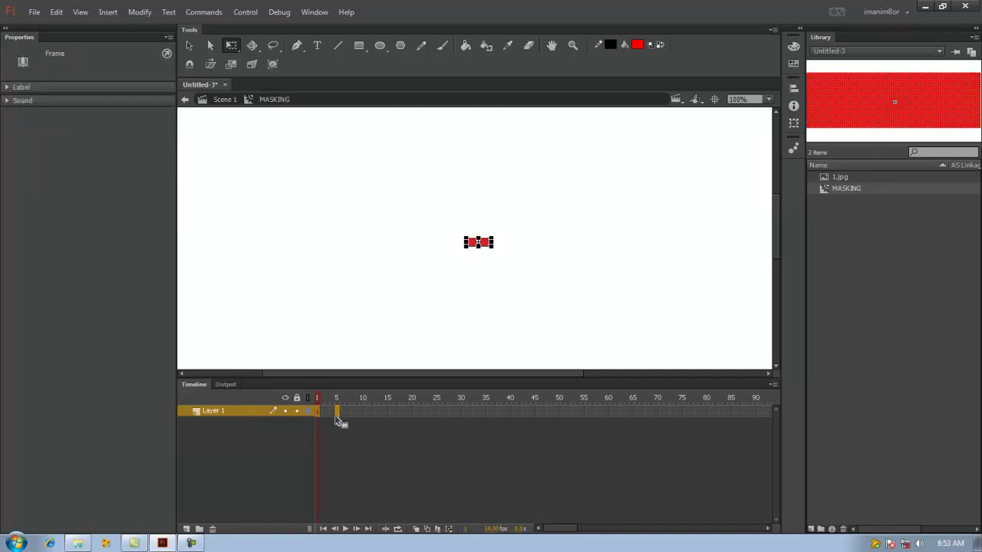
Step: Move the first keyframe to frame 5 and add keyframes at frames 15, 30 and 75
{"action": "left_click_drag", "start_coordinate": [321, 415], "coordinate": [340, 415]}
{"action": "left_click", "coordinate": [365, 411]}
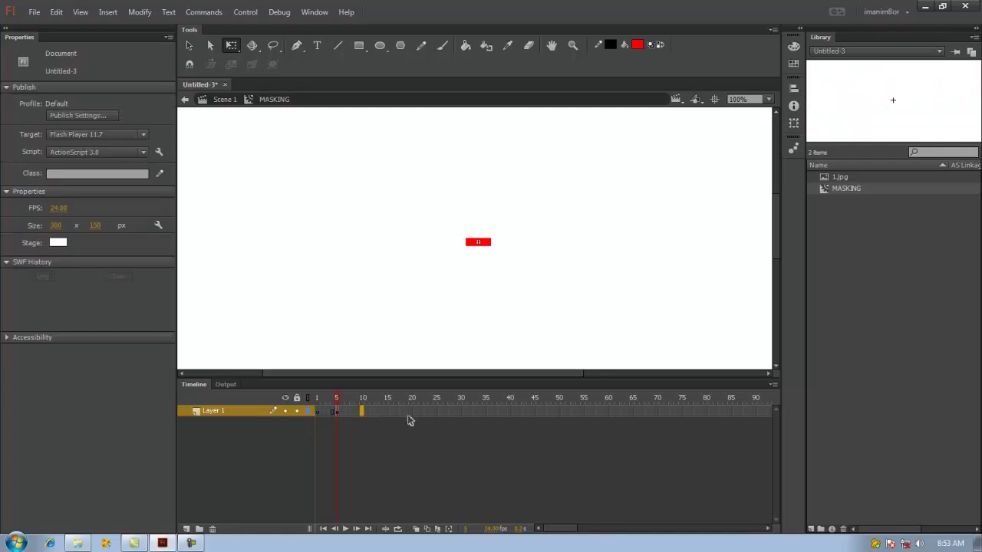
{"action": "left_click", "coordinate": [388, 412]}
{"action": "key", "text": "F6"}
{"action": "left_click", "coordinate": [460, 411]}
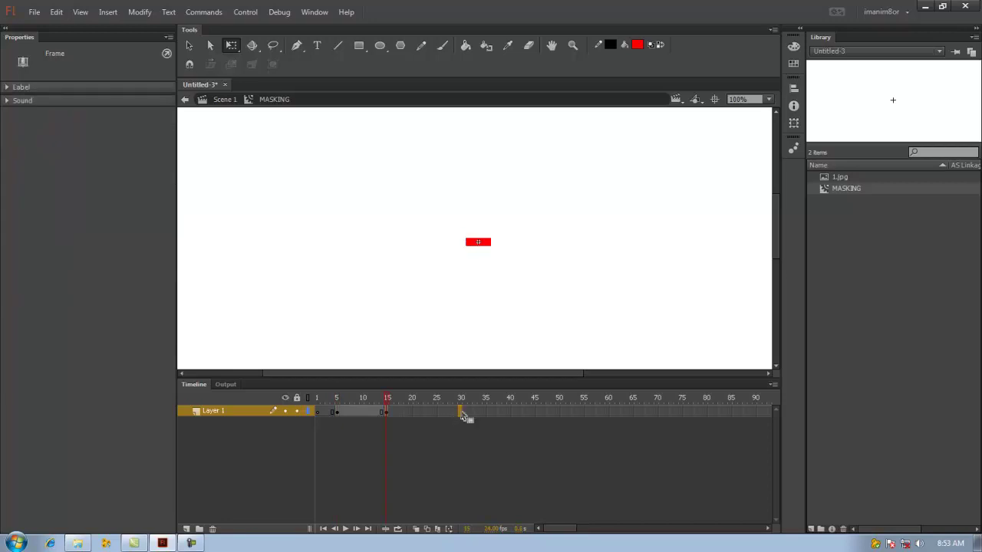
{"action": "key", "text": "F6"}
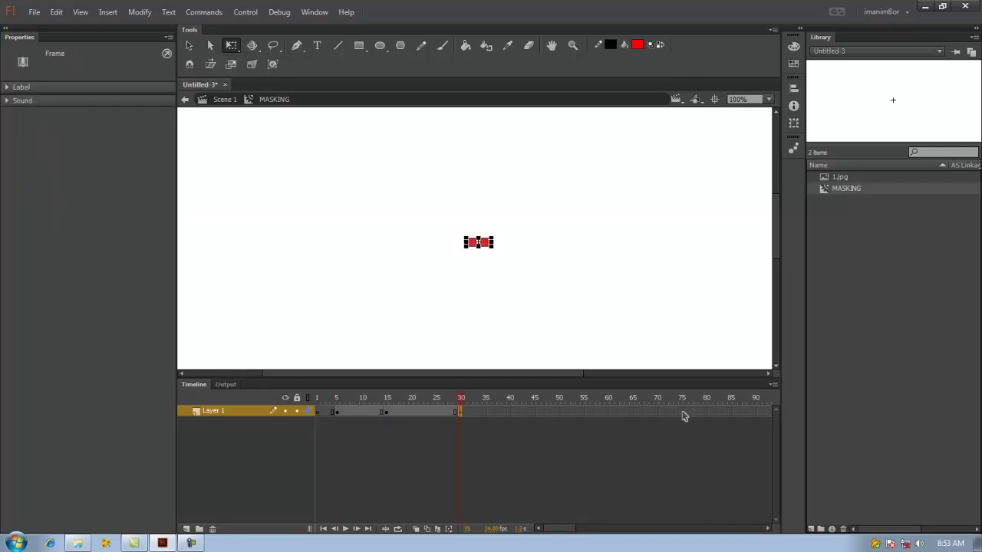
{"action": "left_click", "coordinate": [682, 412]}
{"action": "key", "text": "F6"}
{"action": "left_click_drag", "start_coordinate": [557, 528], "coordinate": [583, 534]}
Step: Add a keyframe at frame 90, remove the extra frames, and return the playhead to frame 1
{"action": "left_click", "coordinate": [418, 415]}
{"action": "key", "text": "F6"}
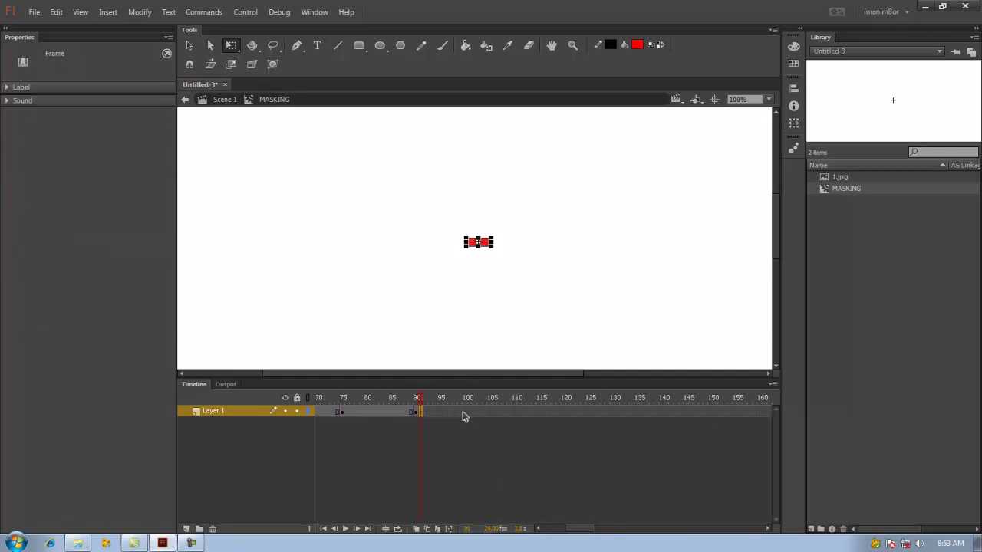
{"action": "left_click", "coordinate": [467, 414]}
{"action": "key", "text": "F6"}
{"action": "key", "text": "ctrl+z"}
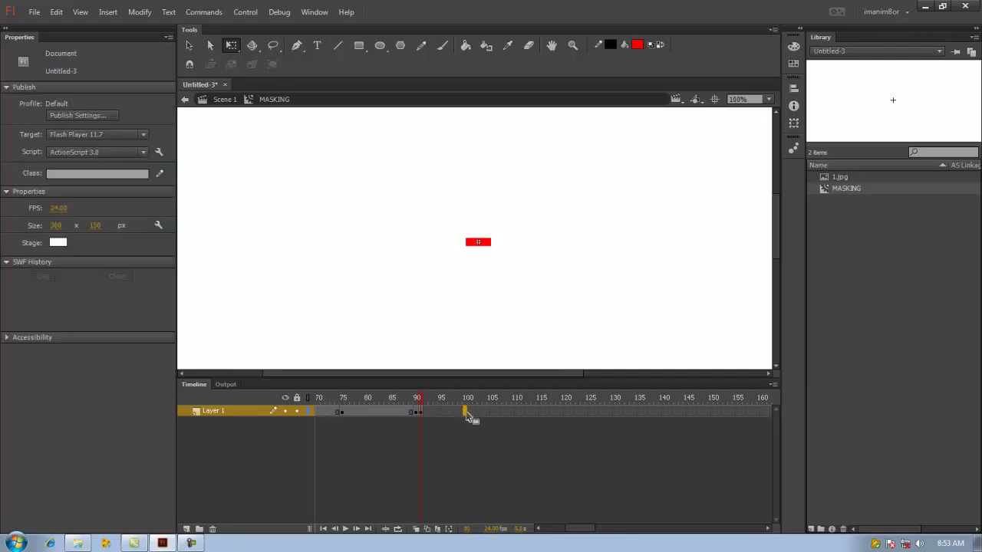
{"action": "left_click", "coordinate": [467, 415]}
{"action": "key", "text": "F6"}
{"action": "left_click", "coordinate": [421, 415]}
{"action": "key", "text": "ctrl+z"}
{"action": "left_click_drag", "start_coordinate": [422, 400], "coordinate": [5, 401]}
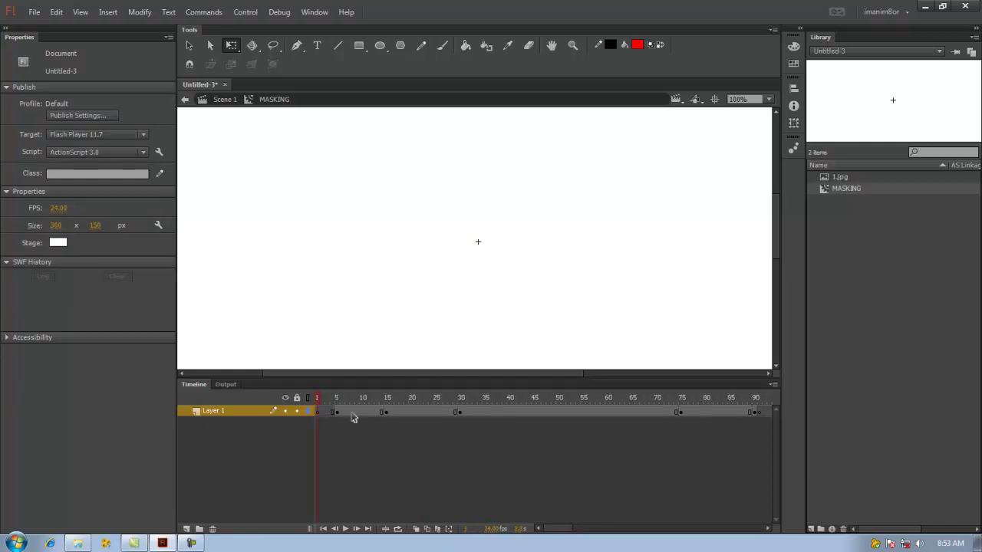
Step: Nudge the red shape at frames 5 and 15, then select it at frame 90
{"action": "left_click", "coordinate": [338, 412]}
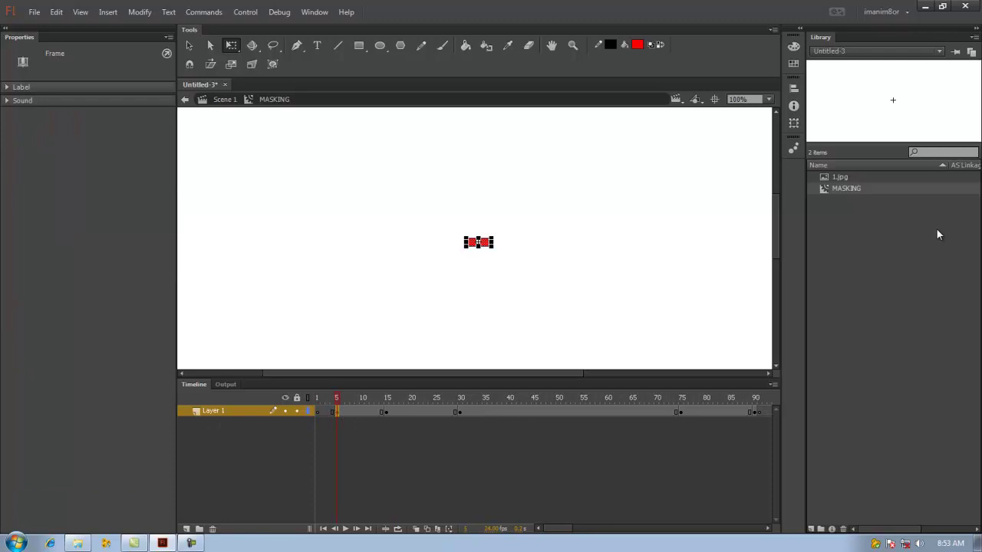
{"action": "key", "text": "Right"}
{"action": "key", "text": "Right"}
{"action": "key", "text": "Right"}
{"action": "key", "text": "Right"}
{"action": "key", "text": "Right"}
{"action": "key", "text": "Right"}
{"action": "key", "text": "Right"}
{"action": "key", "text": "Right"}
{"action": "key", "text": "Right"}
{"action": "key", "text": "Right"}
{"action": "key", "text": "Right"}
{"action": "key", "text": "Right"}
{"action": "key", "text": "Right"}
{"action": "key", "text": "Right"}
{"action": "key", "text": "Right"}
{"action": "key", "text": "Right"}
{"action": "key", "text": "Right"}
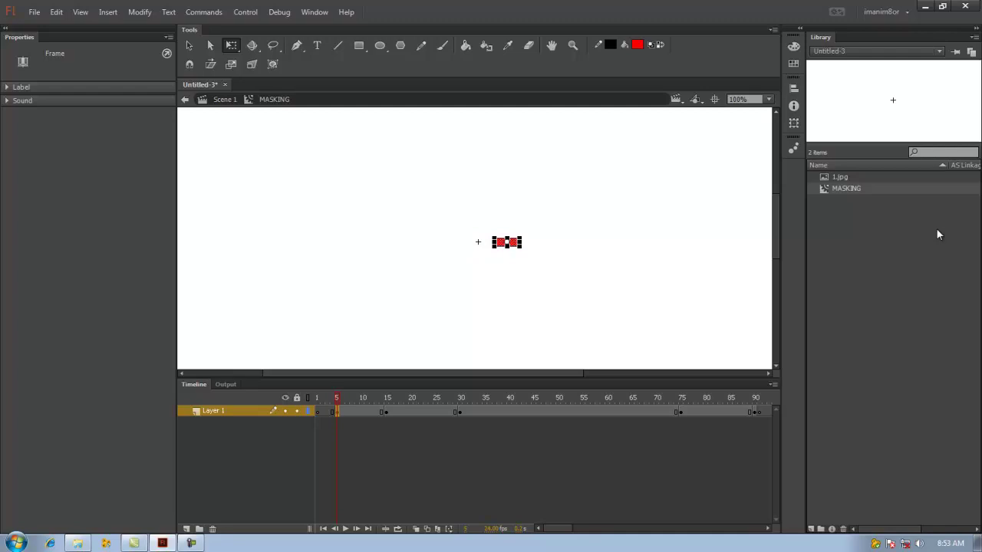
{"action": "left_click", "coordinate": [386, 412]}
{"action": "key", "text": "Left"}
{"action": "key", "text": "Left"}
{"action": "key", "text": "Left"}
{"action": "key", "text": "Left"}
{"action": "key", "text": "Left"}
{"action": "key", "text": "Left"}
{"action": "key", "text": "Left"}
{"action": "key", "text": "Left"}
{"action": "key", "text": "Left"}
{"action": "key", "text": "Left"}
{"action": "key", "text": "Left"}
{"action": "key", "text": "Left"}
{"action": "key", "text": "Left"}
{"action": "key", "text": "Left"}
{"action": "key", "text": "Left"}
{"action": "key", "text": "Left"}
{"action": "key", "text": "Left"}
{"action": "key", "text": "Left"}
{"action": "key", "text": "Left"}
{"action": "key", "text": "Left"}
{"action": "key", "text": "Left"}
{"action": "key", "text": "Left"}
{"action": "key", "text": "Left"}
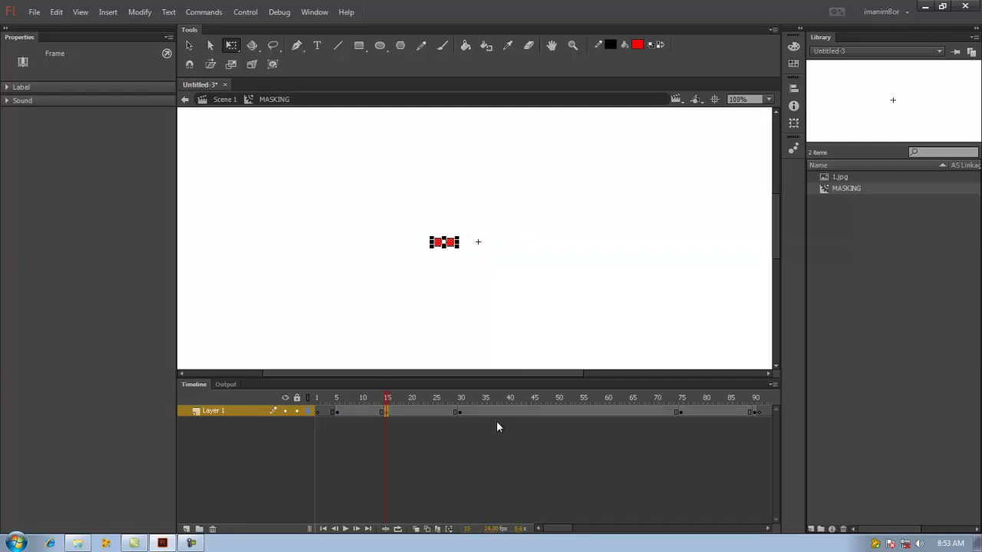
{"action": "left_click", "coordinate": [754, 413]}
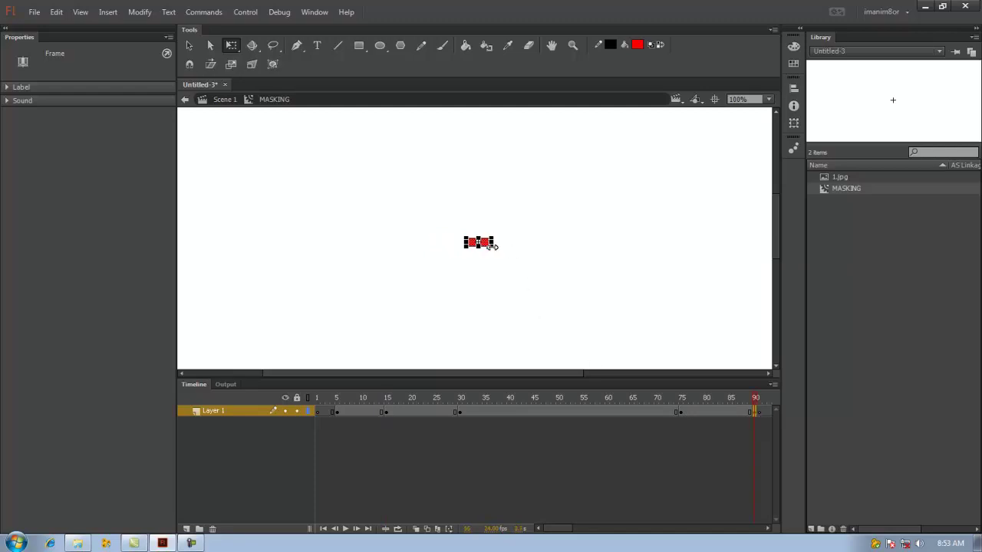
{"action": "left_click", "coordinate": [489, 240]}
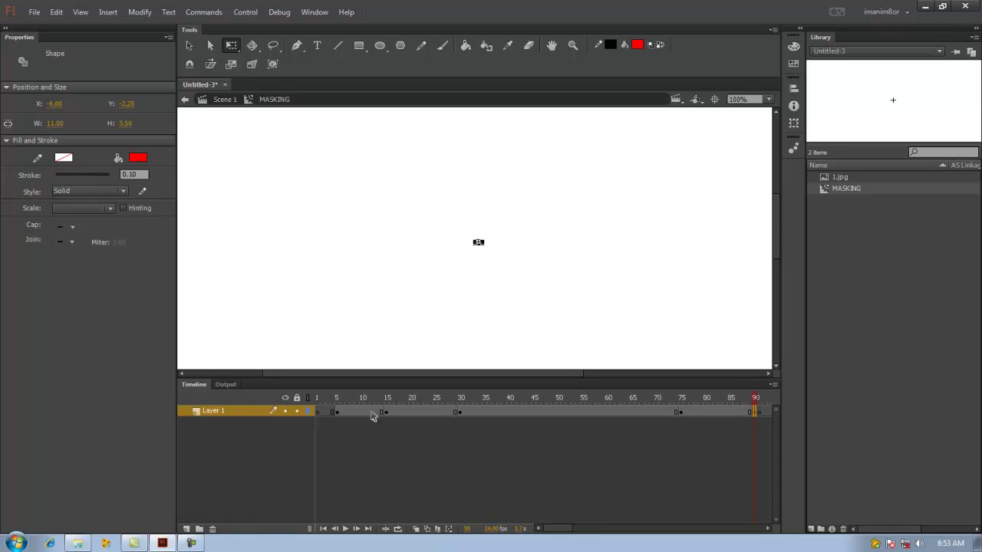
Step: Create shape tweens over frames 5–30 and 75–90 and scrub to preview the animation
{"action": "left_click_drag", "start_coordinate": [373, 416], "coordinate": [391, 419]}
{"action": "right_click", "coordinate": [398, 418]}
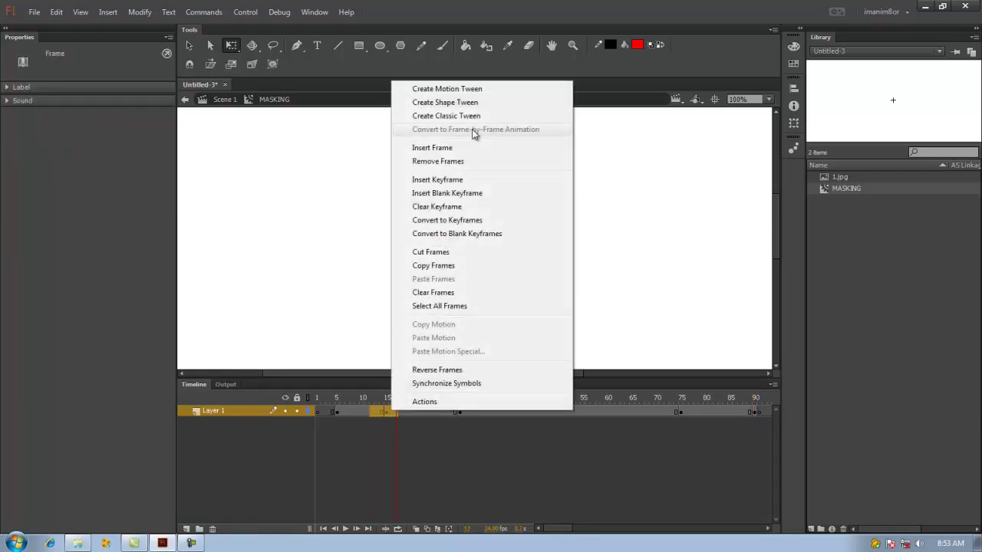
{"action": "left_click", "coordinate": [480, 103]}
{"action": "right_click", "coordinate": [726, 419]}
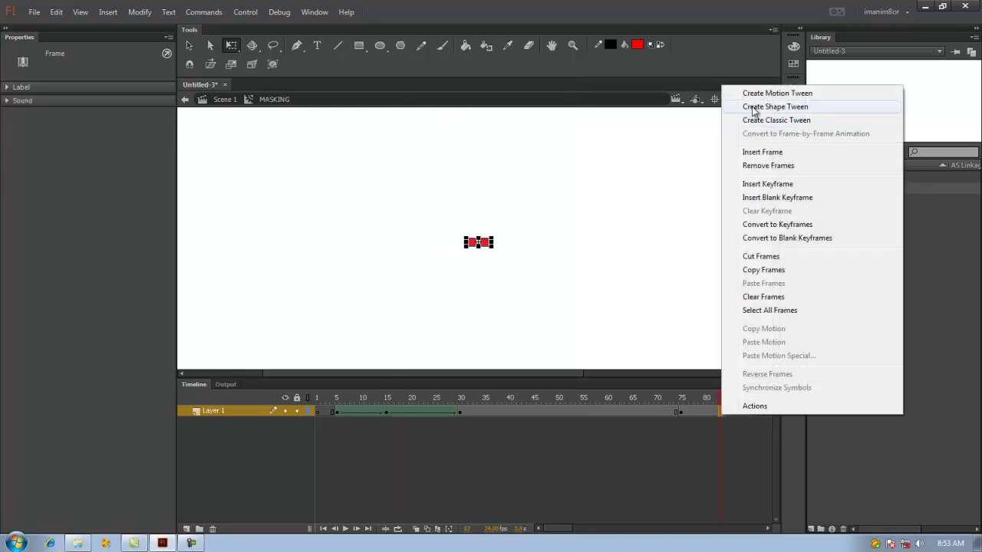
{"action": "left_click", "coordinate": [759, 106]}
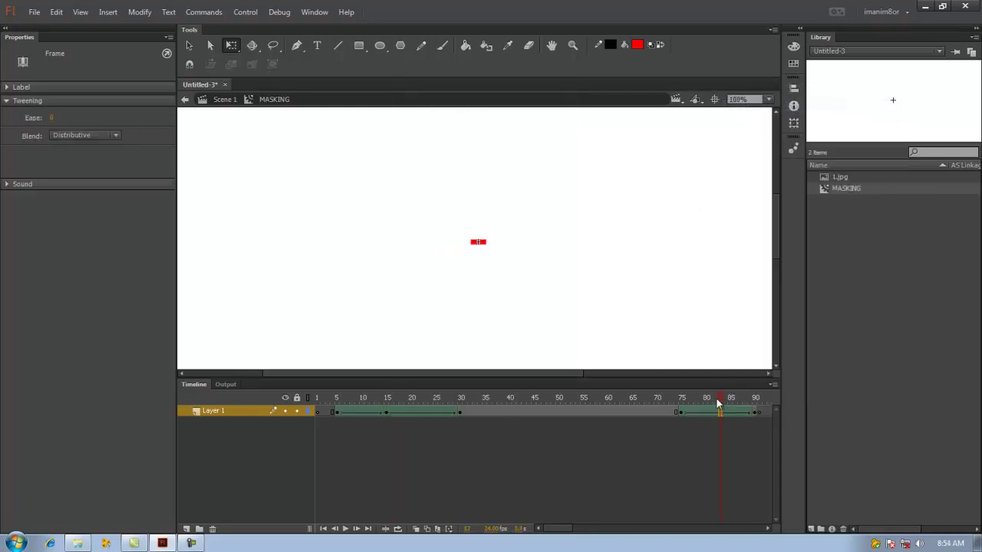
{"action": "left_click_drag", "start_coordinate": [716, 397], "coordinate": [720, 397]}
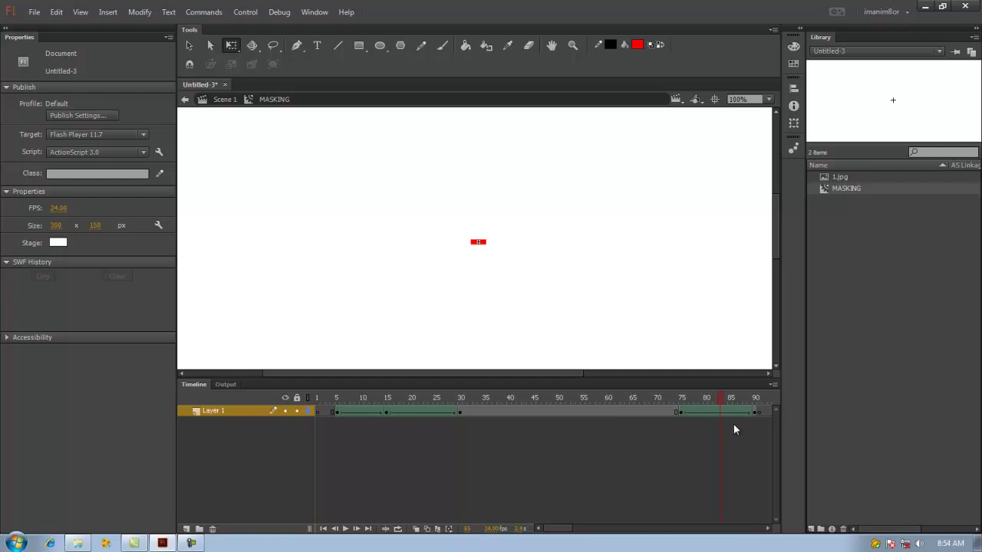
Step: Return to Scene 1 and place a MASKING instance on the stage
{"action": "left_click", "coordinate": [185, 103]}
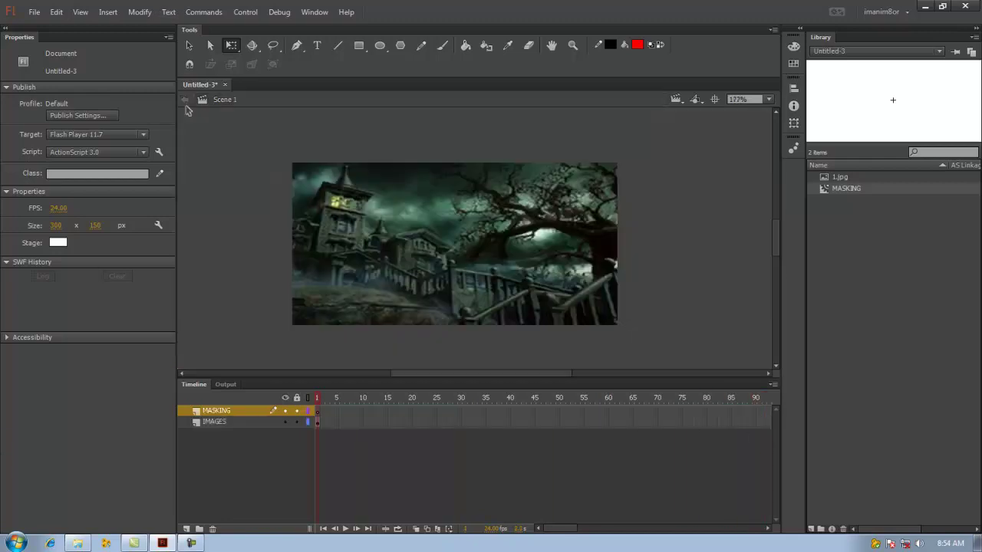
{"action": "left_click", "coordinate": [826, 187]}
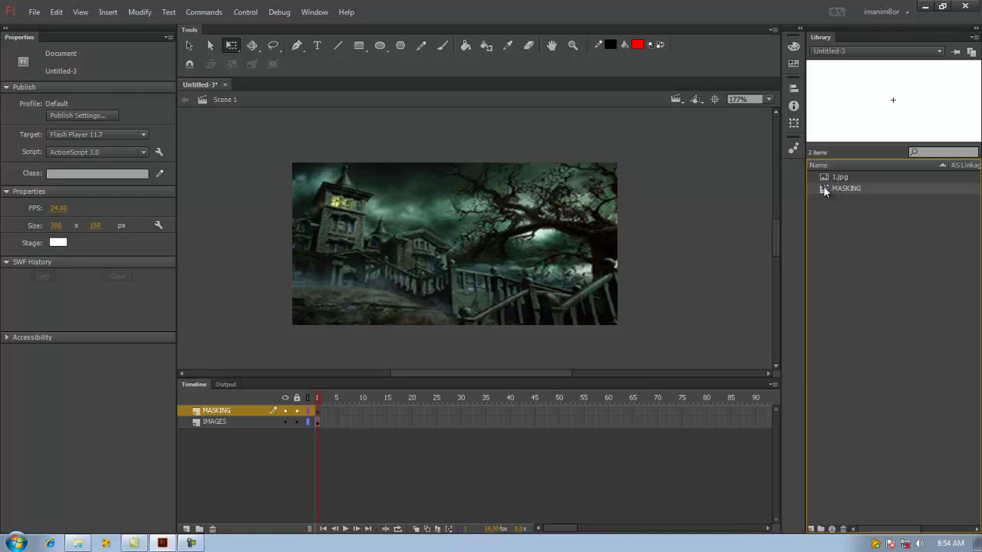
{"action": "left_click_drag", "start_coordinate": [302, 164], "coordinate": [301, 164]}
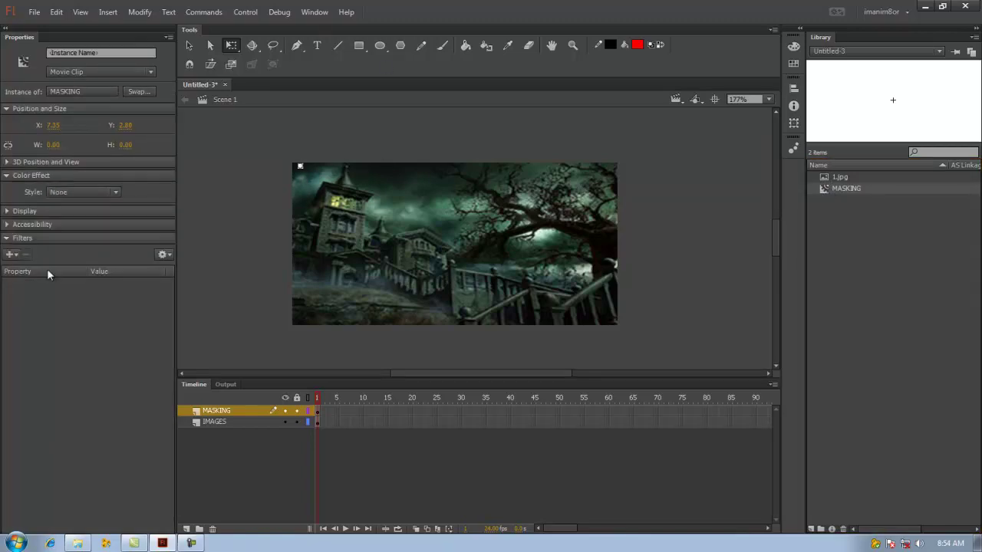
Step: Make the instance a Graphic showing Single Frame 35, positioned at the image's top-left corner
{"action": "left_click", "coordinate": [104, 71]}
{"action": "left_click", "coordinate": [104, 108]}
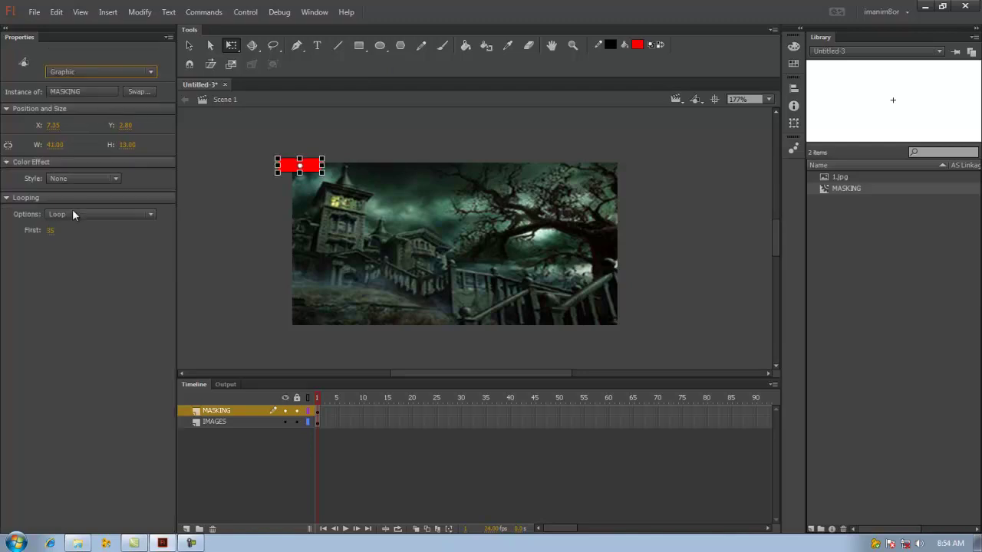
{"action": "left_click", "coordinate": [51, 232]}
{"action": "type", "text": "35"}
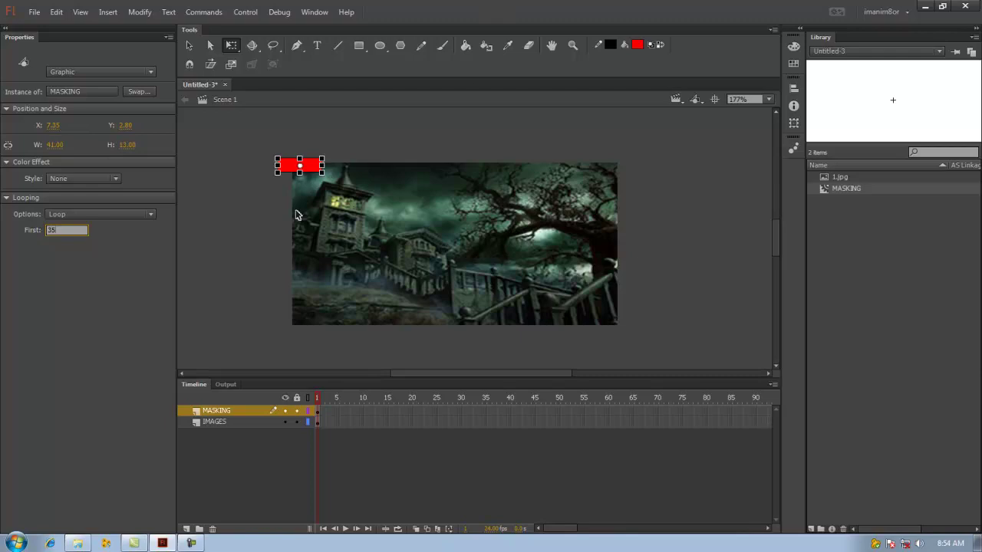
{"action": "left_click", "coordinate": [68, 215]}
{"action": "left_click", "coordinate": [69, 253]}
{"action": "left_click", "coordinate": [50, 230]}
{"action": "key", "text": "Return"}
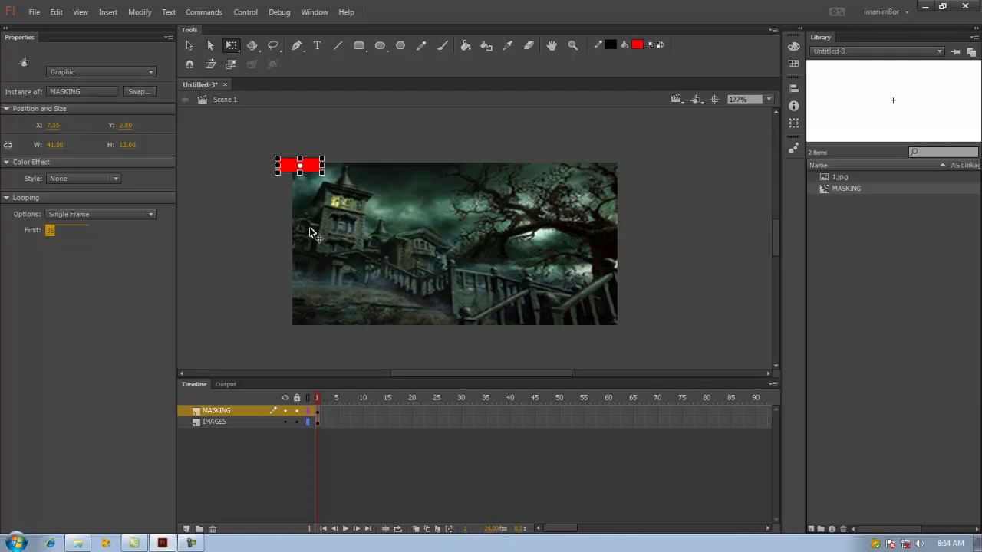
{"action": "left_click_drag", "start_coordinate": [285, 167], "coordinate": [306, 170]}
Step: Lock the IMAGES layer so the bitmap can't be edited
{"action": "left_click", "coordinate": [270, 148]}
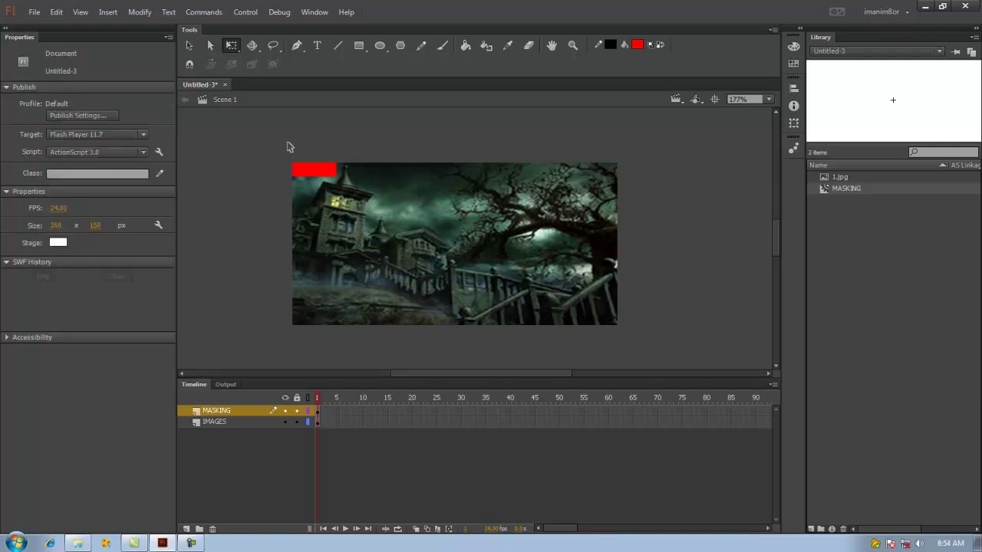
{"action": "left_click", "coordinate": [331, 182]}
{"action": "left_click", "coordinate": [226, 331]}
{"action": "left_click", "coordinate": [296, 420]}
{"action": "left_click", "coordinate": [296, 420]}
Step: Copy the red MASKING rectangle and paste a copy at the top-left corner
{"action": "left_click_drag", "start_coordinate": [260, 138], "coordinate": [407, 217]}
{"action": "left_click", "coordinate": [56, 11]}
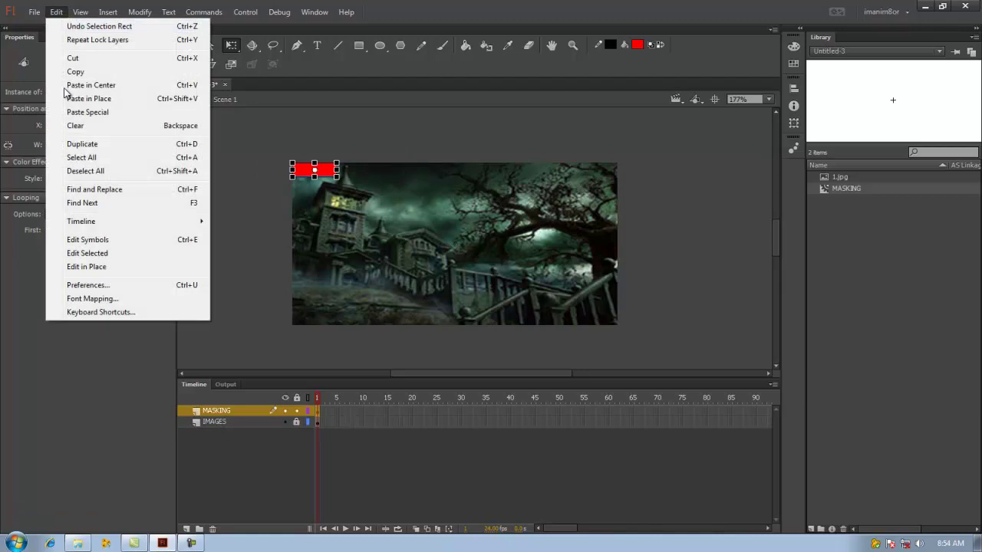
{"action": "left_click", "coordinate": [75, 72]}
{"action": "left_click", "coordinate": [57, 12]}
{"action": "left_click", "coordinate": [91, 85]}
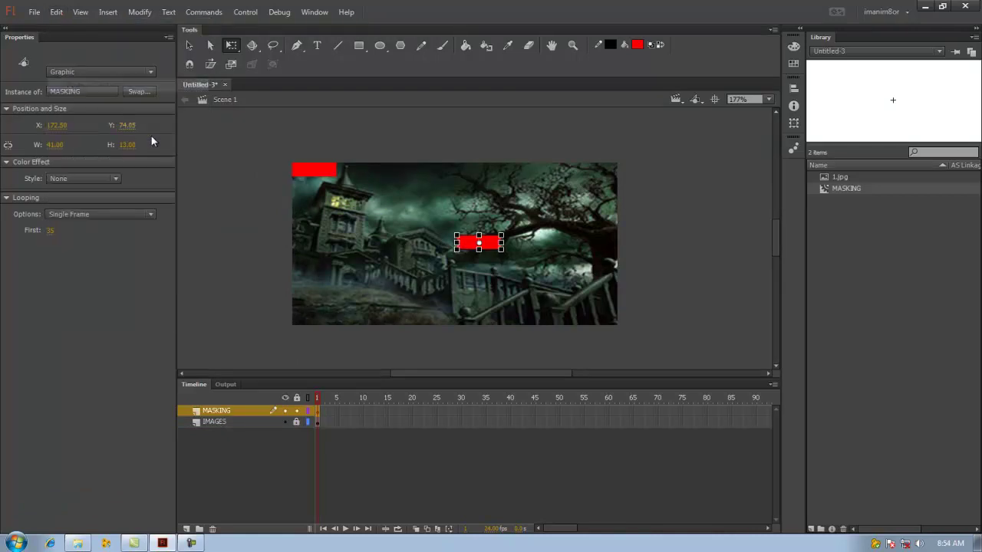
{"action": "left_click_drag", "start_coordinate": [475, 245], "coordinate": [311, 188]}
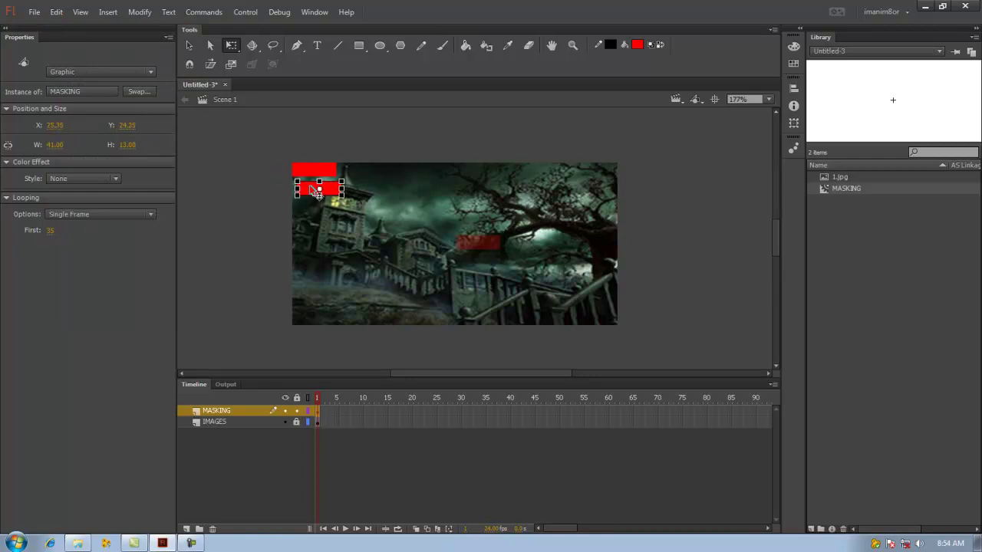
Step: Paste a duplicate rectangle in place and move it just below the original
{"action": "left_click_drag", "start_coordinate": [277, 139], "coordinate": [384, 222]}
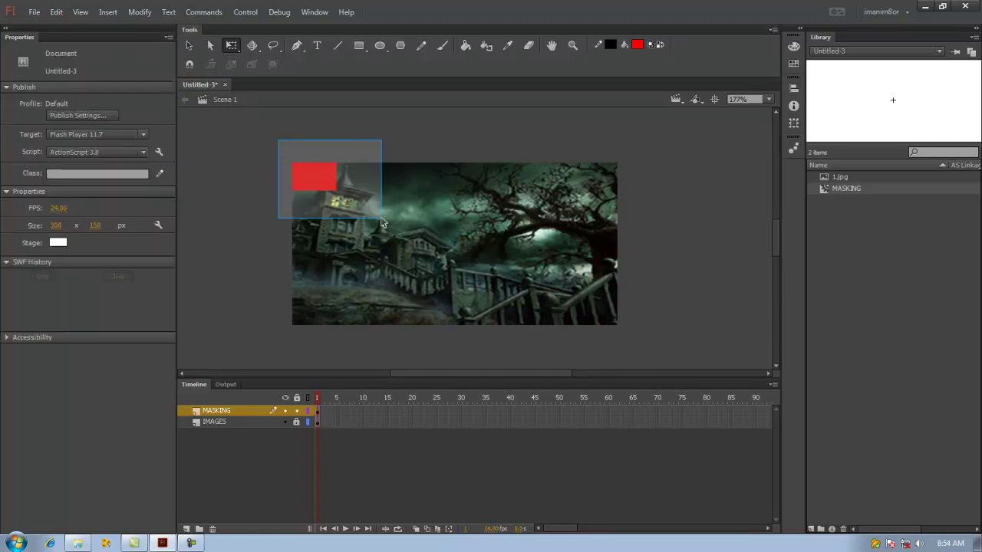
{"action": "left_click", "coordinate": [247, 167]}
{"action": "left_click", "coordinate": [305, 184]}
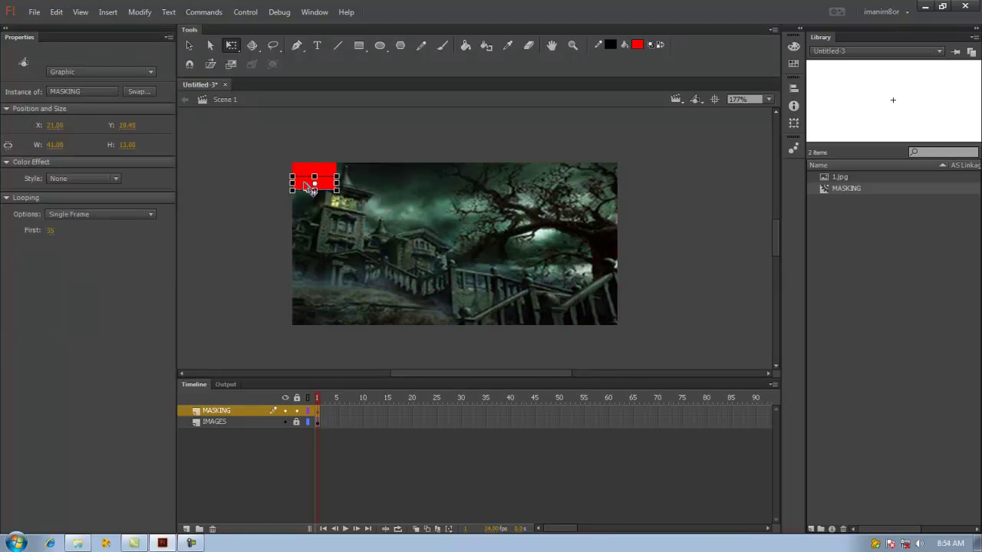
{"action": "left_click", "coordinate": [272, 139]}
{"action": "left_click_drag", "start_coordinate": [272, 139], "coordinate": [386, 219]}
{"action": "left_click", "coordinate": [56, 11]}
{"action": "left_click", "coordinate": [56, 11]}
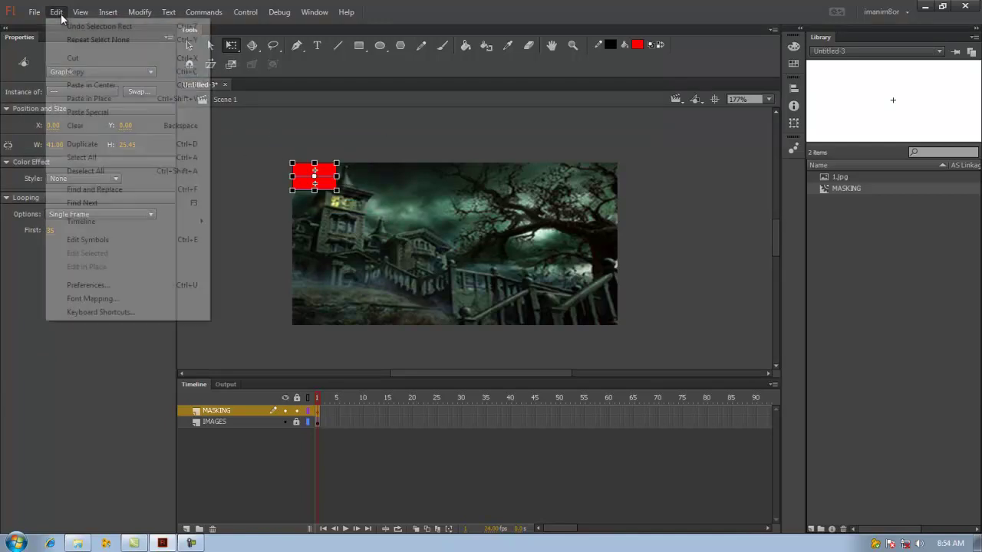
{"action": "left_click", "coordinate": [92, 99]}
{"action": "left_click_drag", "start_coordinate": [315, 180], "coordinate": [310, 201]}
Step: Move both stacked rectangles down onto the image and undo an unwanted extra copy
{"action": "left_click_drag", "start_coordinate": [274, 130], "coordinate": [369, 247]}
{"action": "mouse_move", "coordinate": [312, 200]}
{"action": "left_mouse_down"}
{"action": "mouse_move", "coordinate": [308, 245]}
{"action": "mouse_move", "coordinate": [304, 192]}
{"action": "mouse_move", "coordinate": [309, 244]}
{"action": "mouse_move", "coordinate": [307, 232]}
{"action": "left_mouse_up"}
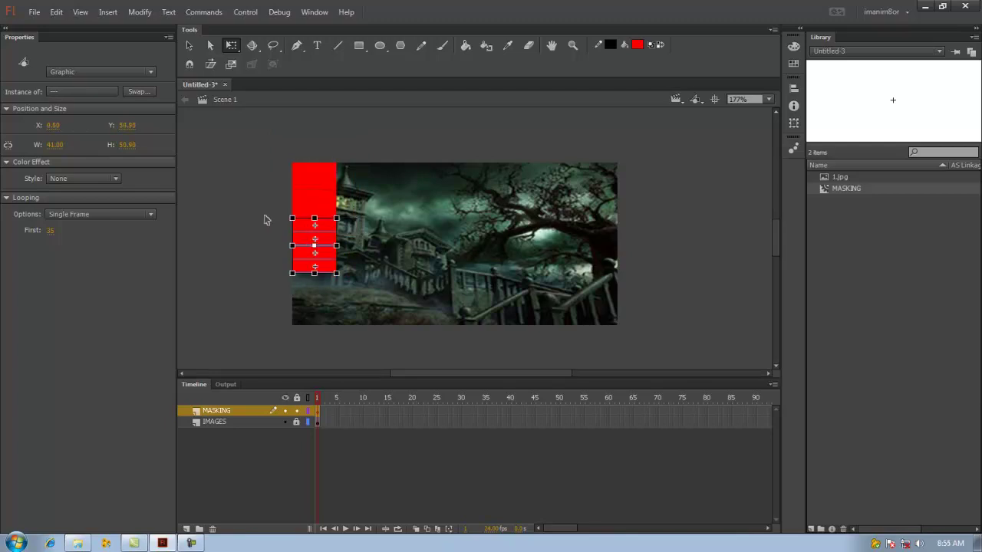
{"action": "left_click", "coordinate": [242, 236]}
{"action": "left_click", "coordinate": [332, 247]}
{"action": "key", "text": "ctrl+z"}
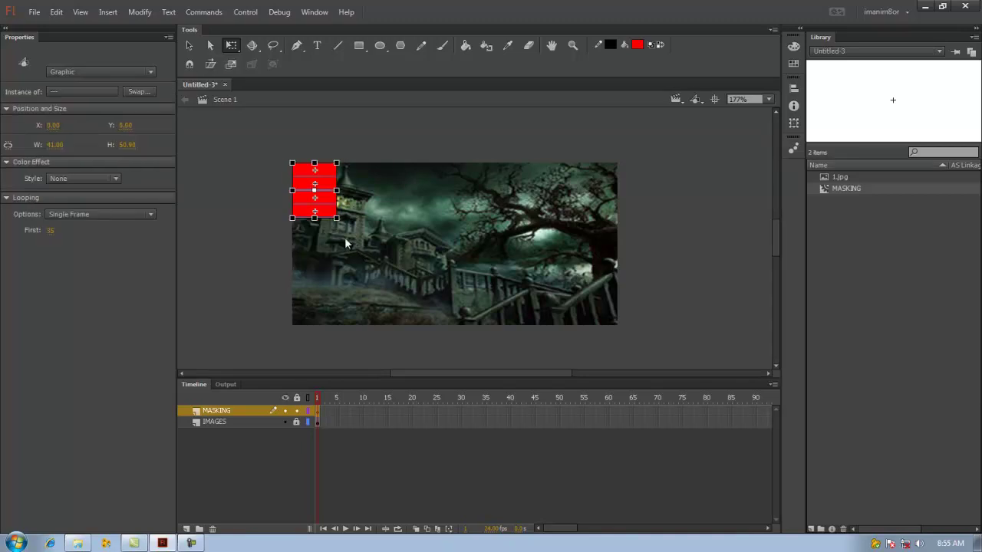
{"action": "left_click", "coordinate": [245, 201]}
Step: Duplicate the red block beneath the original and nudge it up one pixel
{"action": "left_click", "coordinate": [314, 197]}
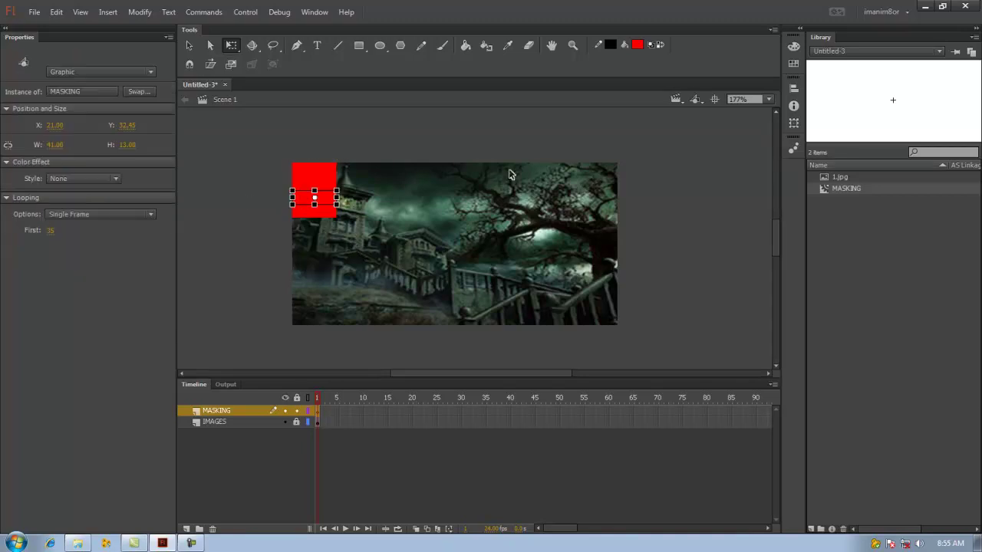
{"action": "left_click_drag", "start_coordinate": [273, 230], "coordinate": [387, 198]}
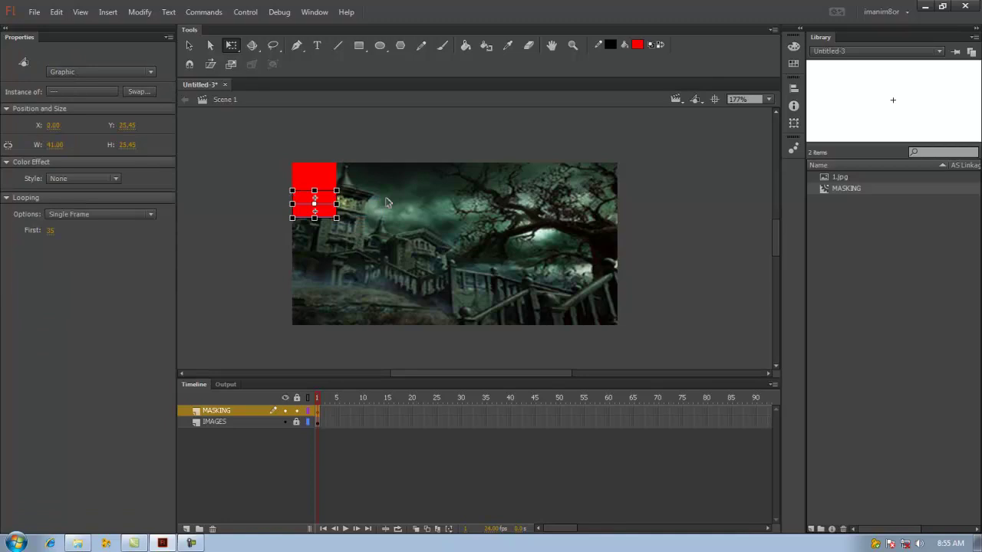
{"action": "key", "text": "ctrl+a"}
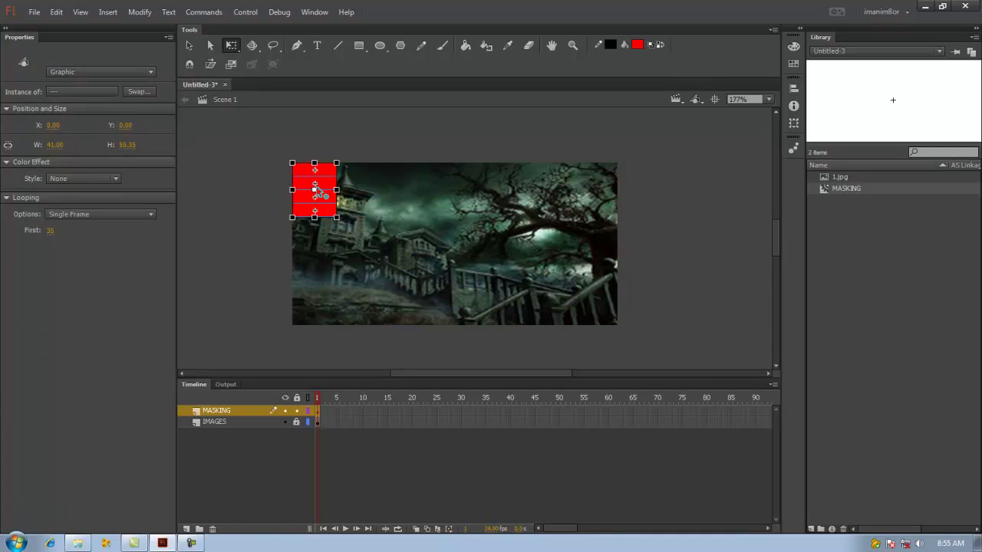
{"action": "left_click_drag", "start_coordinate": [315, 188], "coordinate": [316, 244]}
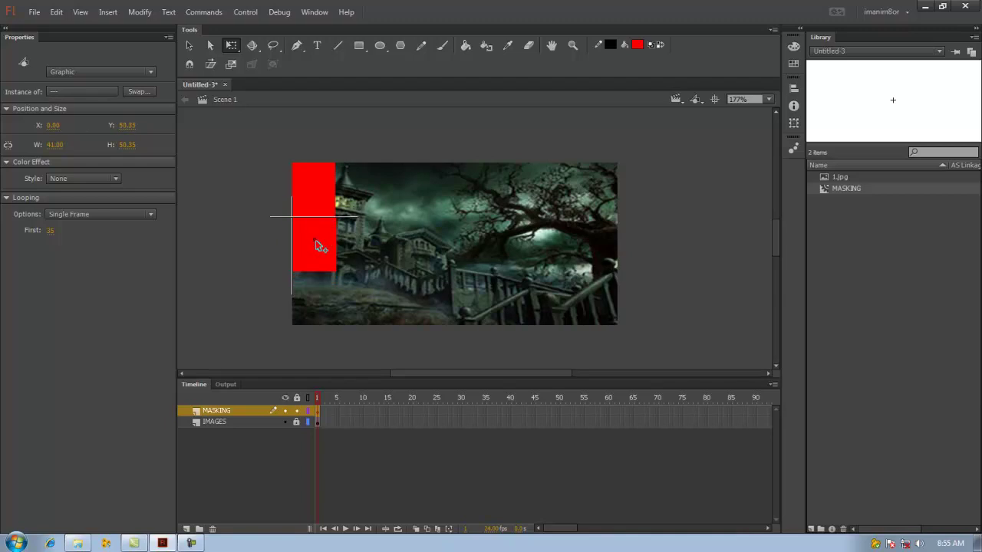
{"action": "key", "text": "Up"}
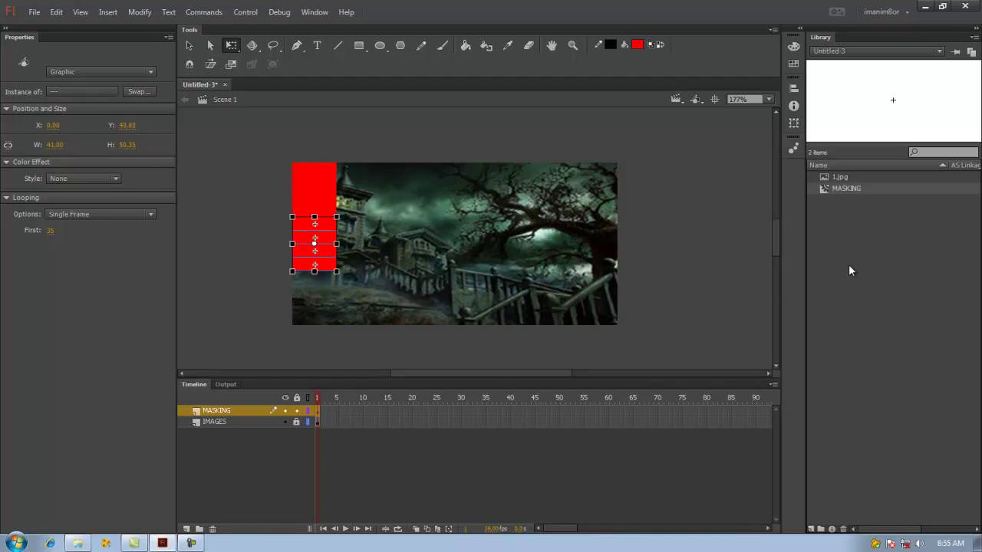
{"action": "left_click", "coordinate": [247, 212]}
Step: Copy the lower rectangles downward to fill the stage's left edge
{"action": "left_click_drag", "start_coordinate": [250, 201], "coordinate": [349, 299]}
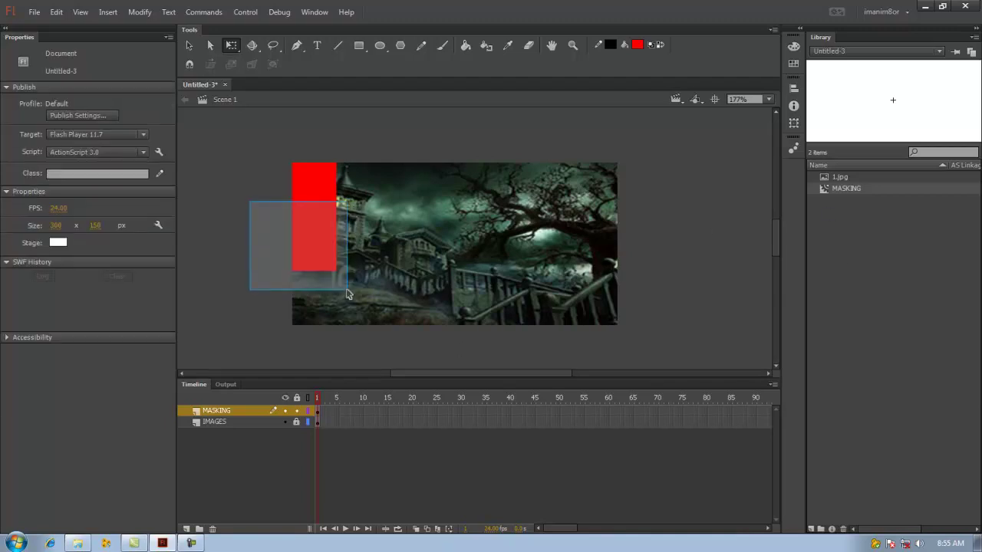
{"action": "left_click_drag", "start_coordinate": [265, 225], "coordinate": [390, 304]}
{"action": "left_click_drag", "start_coordinate": [310, 239], "coordinate": [306, 291]}
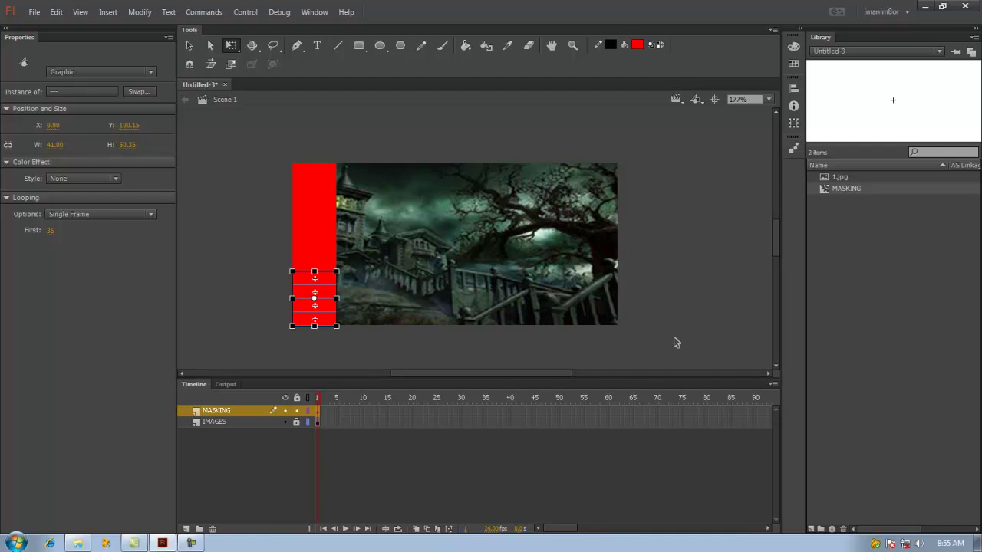
{"action": "left_click", "coordinate": [270, 142]}
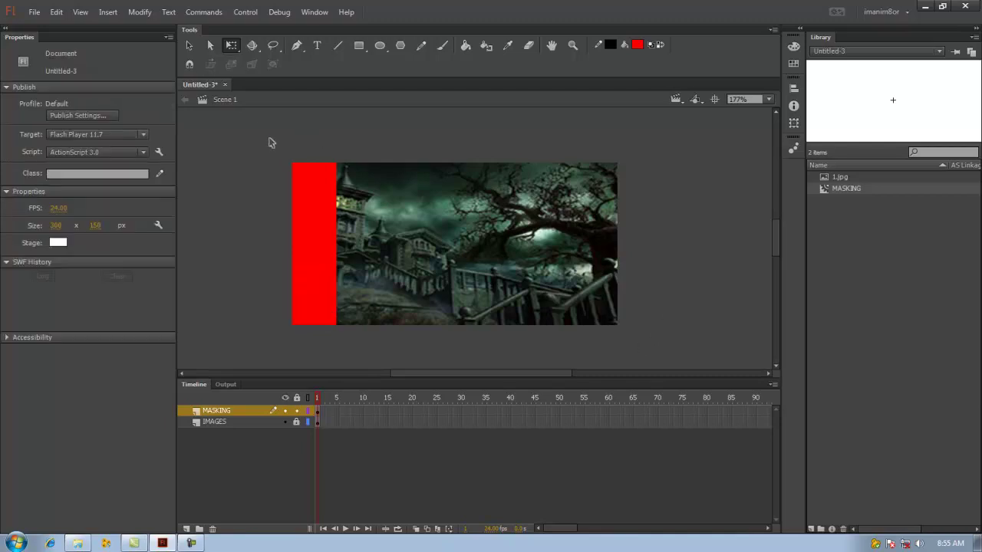
Step: Copy the full left red column beside it to extend the grid across the stage
{"action": "left_click_drag", "start_coordinate": [271, 142], "coordinate": [403, 329]}
{"action": "mouse_move", "coordinate": [322, 219]}
{"action": "left_mouse_down"}
{"action": "mouse_move", "coordinate": [373, 222]}
{"action": "mouse_move", "coordinate": [364, 225]}
{"action": "left_mouse_up"}
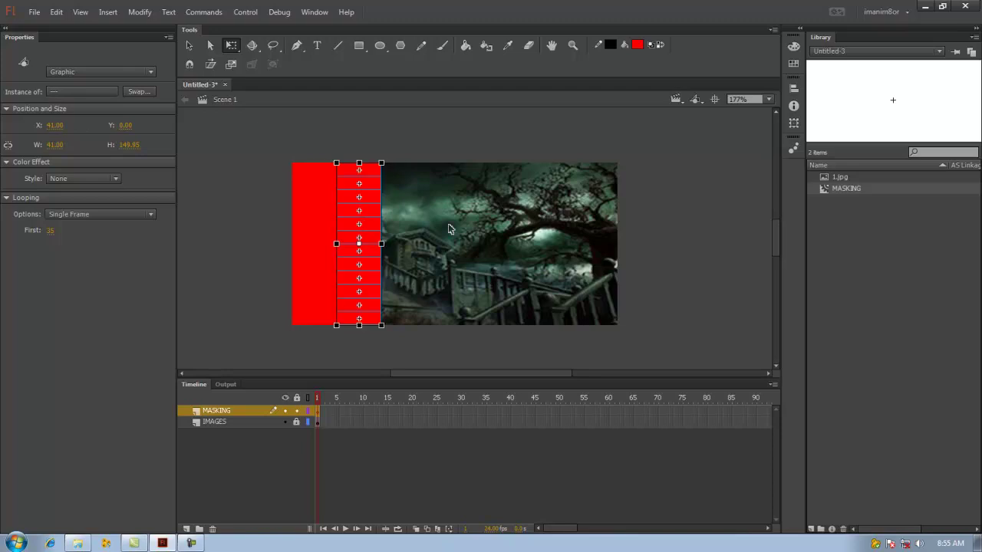
{"action": "left_click", "coordinate": [299, 377]}
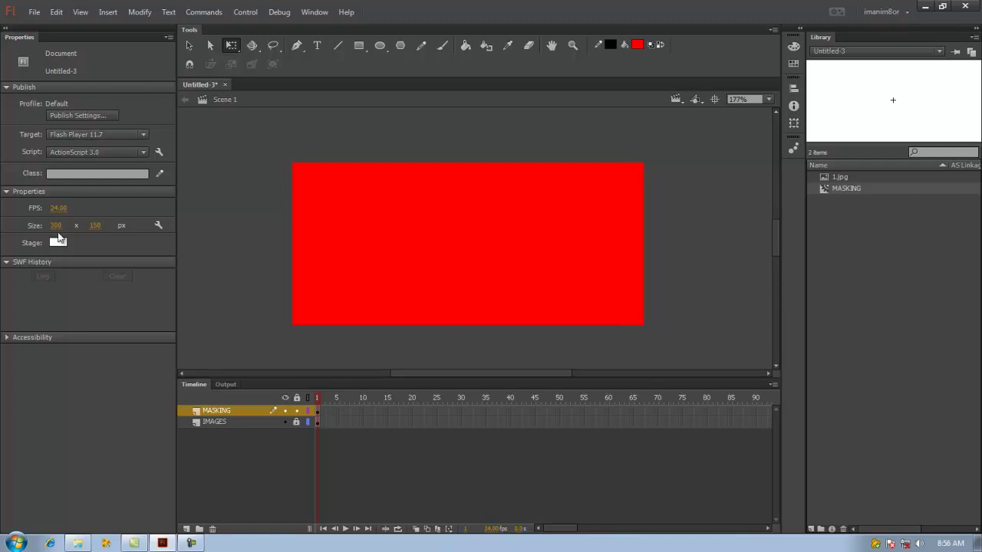
Step: Select the whole red grid, set it to Movie Clip, and convert it to a symbol named TRANSITION
{"action": "left_click_drag", "start_coordinate": [259, 132], "coordinate": [730, 377]}
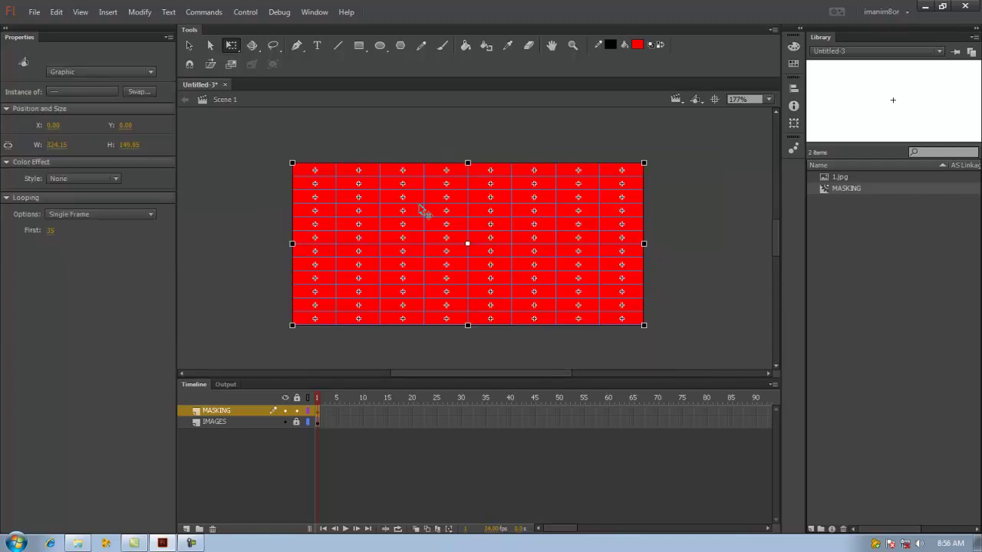
{"action": "left_click", "coordinate": [94, 71]}
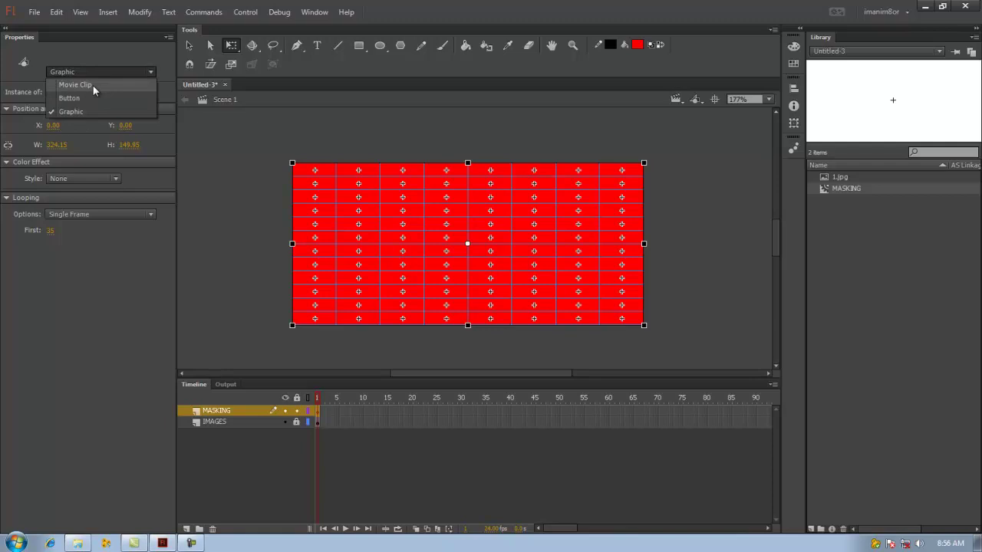
{"action": "left_click", "coordinate": [92, 85]}
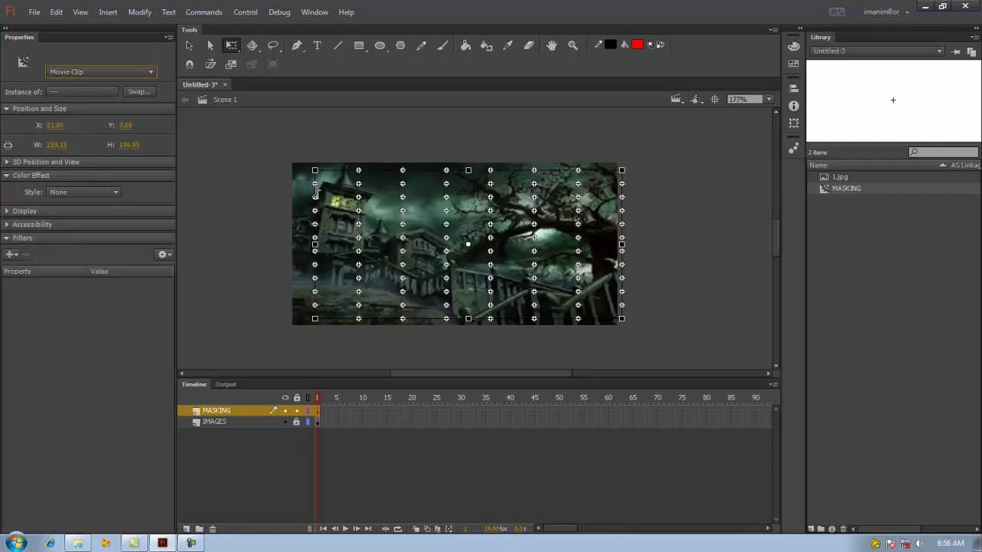
{"action": "key", "text": "F8"}
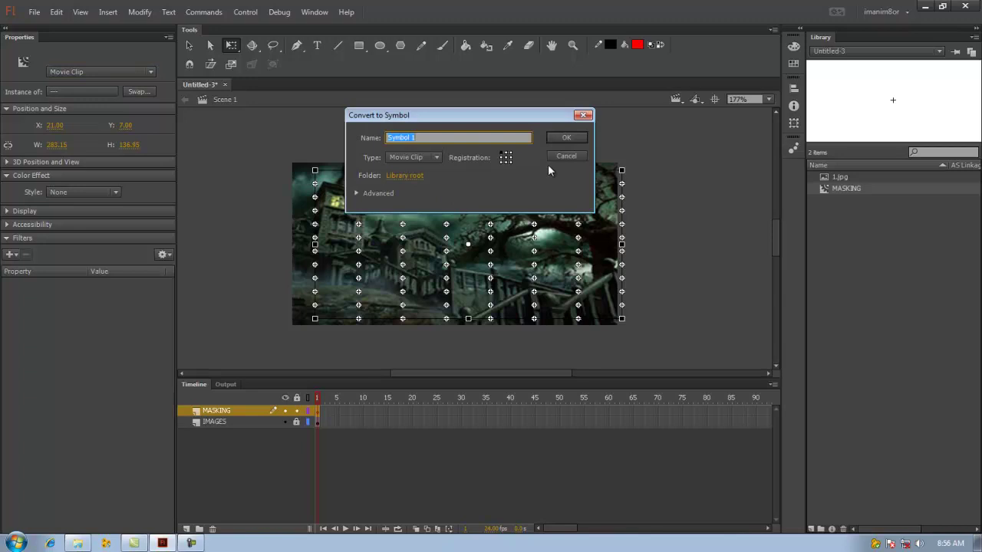
{"action": "type", "text": "TRANS"}
{"action": "type", "text": "ITION"}
{"action": "key", "text": "Return"}
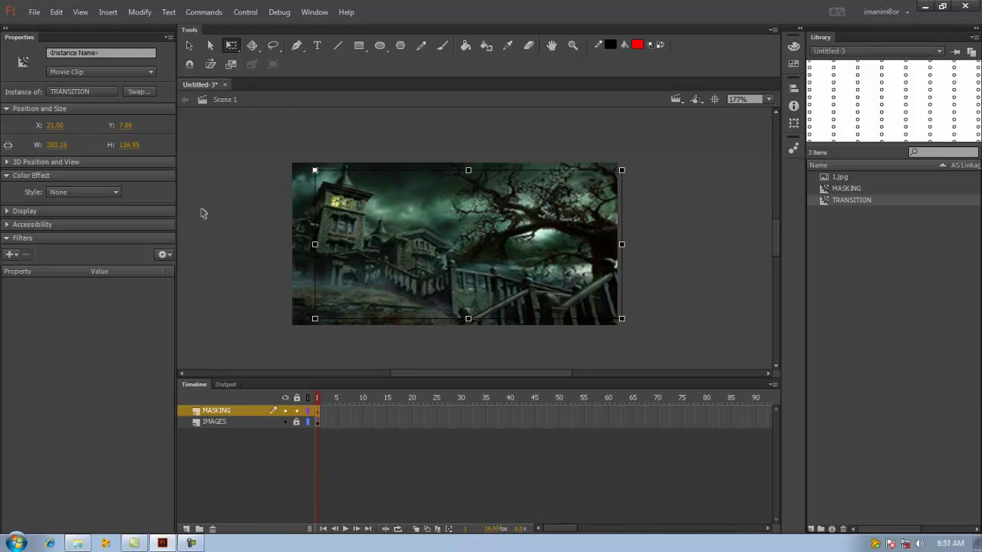
Step: Open TRANSITION for editing, undo a trial extension to frame 20, and select the grid
{"action": "left_click", "coordinate": [704, 98]}
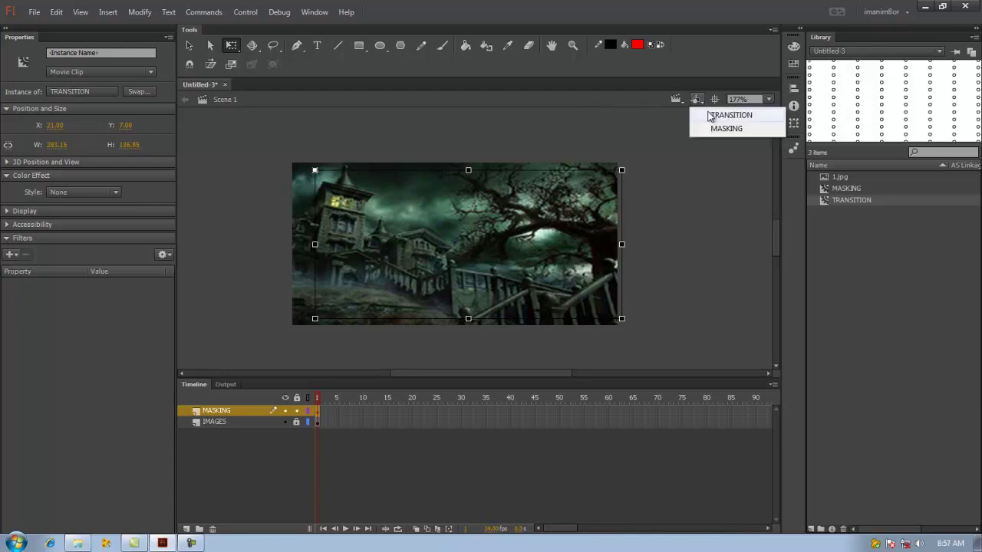
{"action": "left_click", "coordinate": [710, 115]}
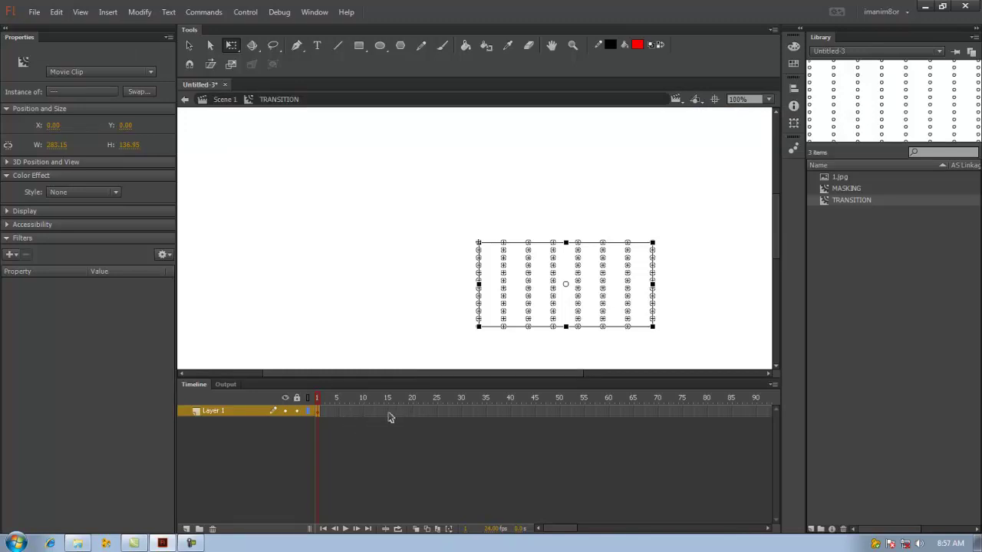
{"action": "left_click", "coordinate": [387, 413]}
{"action": "left_click", "coordinate": [412, 413]}
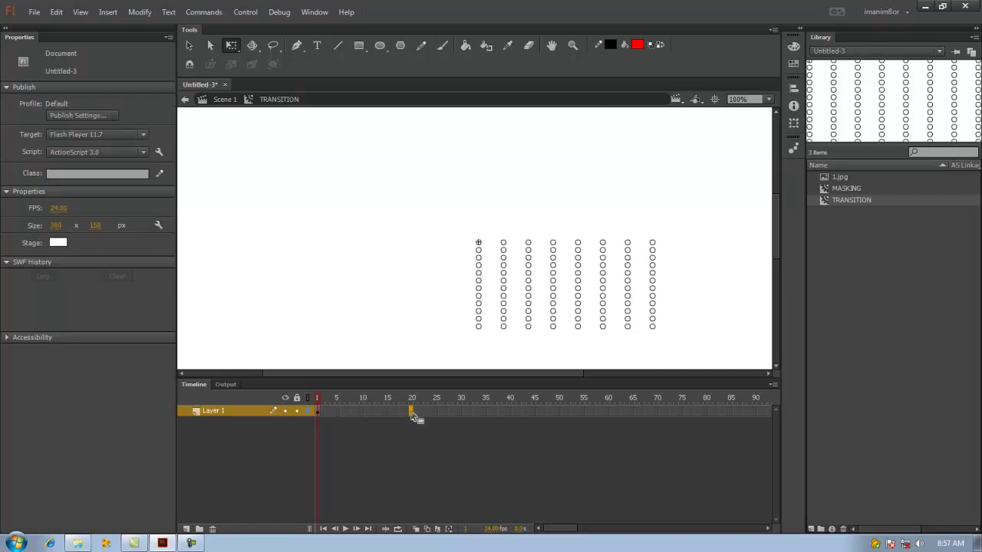
{"action": "key", "text": "F5"}
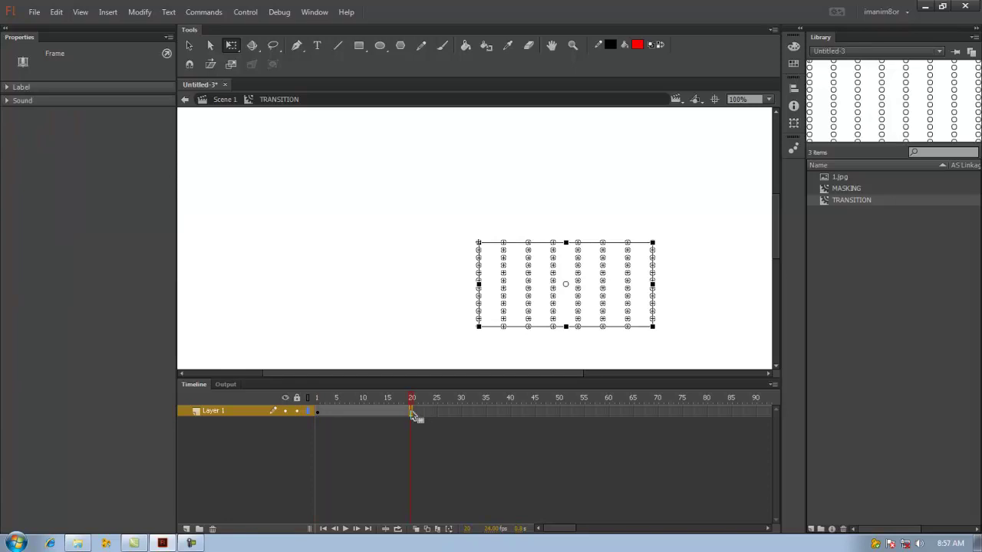
{"action": "key", "text": "ctrl+z"}
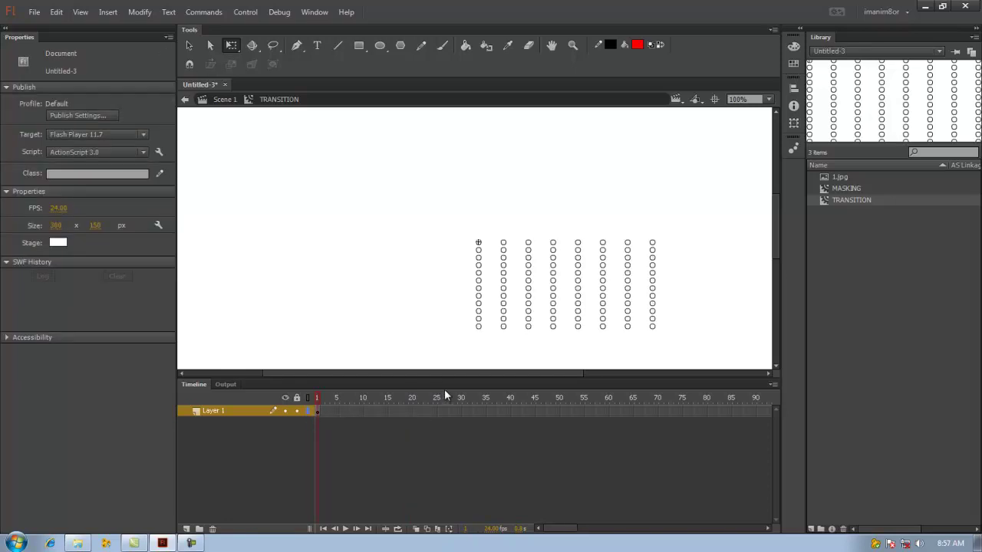
{"action": "left_click_drag", "start_coordinate": [444, 215], "coordinate": [671, 344]}
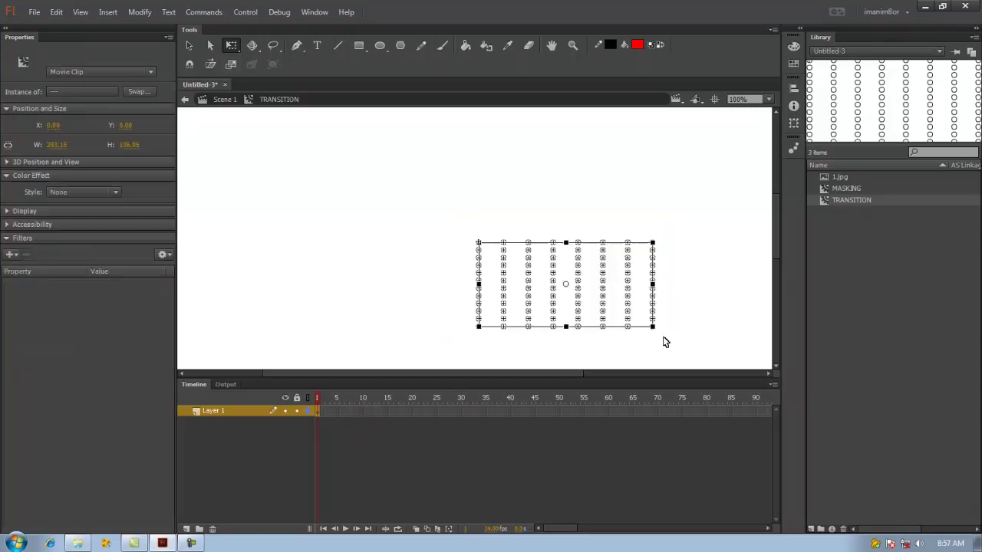
Step: Distribute the grid rectangles to separate layers and add keyframes at frame 15 on every layer
{"action": "right_click", "coordinate": [505, 277]}
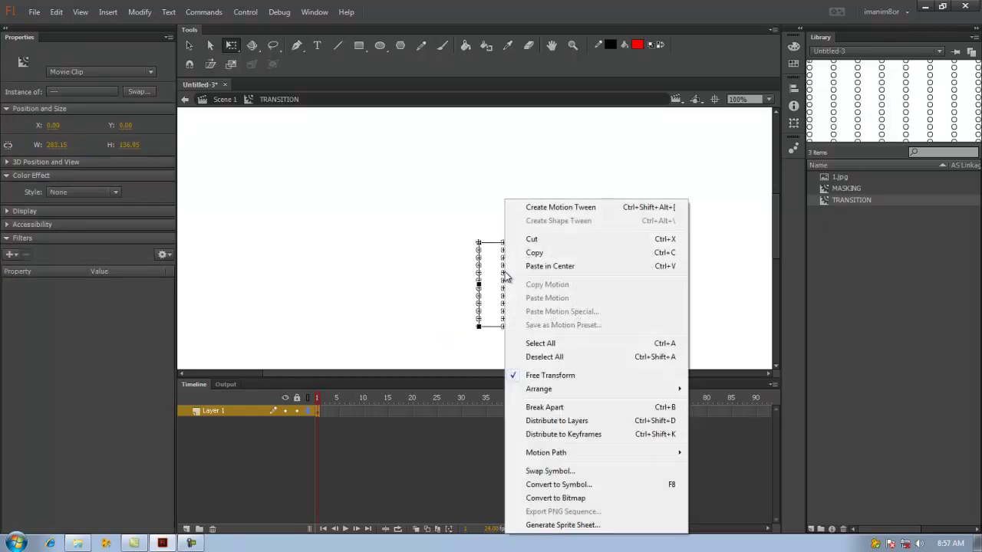
{"action": "left_click", "coordinate": [558, 427]}
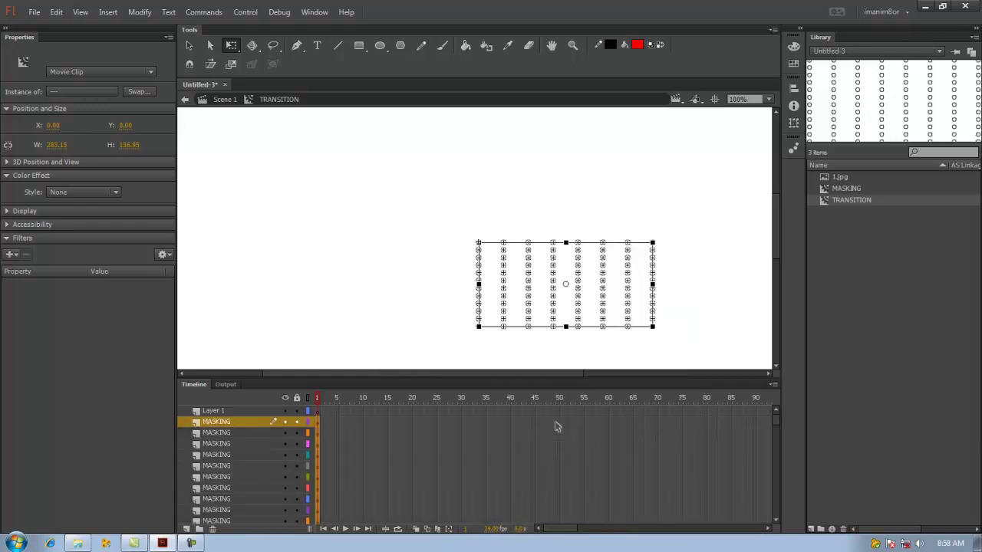
{"action": "left_click", "coordinate": [388, 410]}
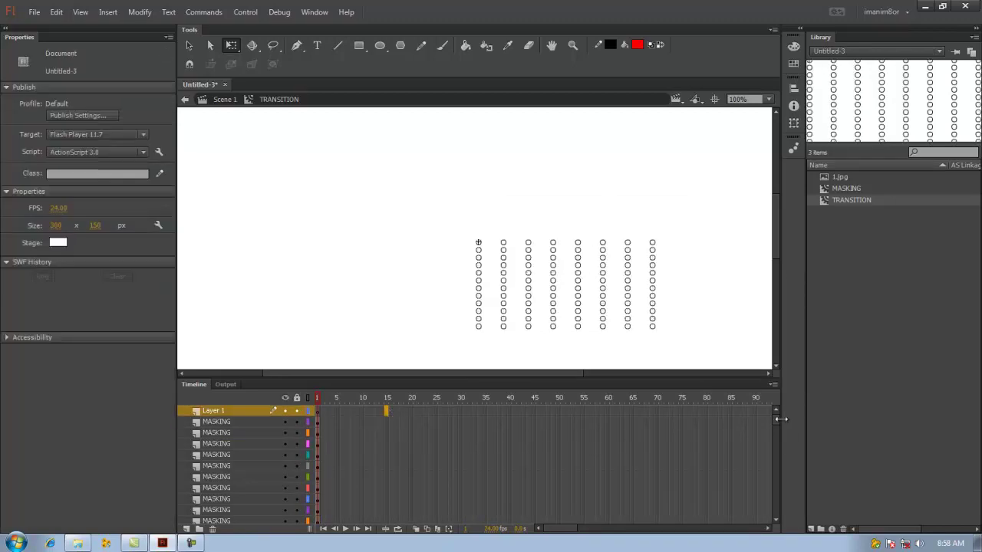
{"action": "left_click_drag", "start_coordinate": [777, 420], "coordinate": [776, 478]}
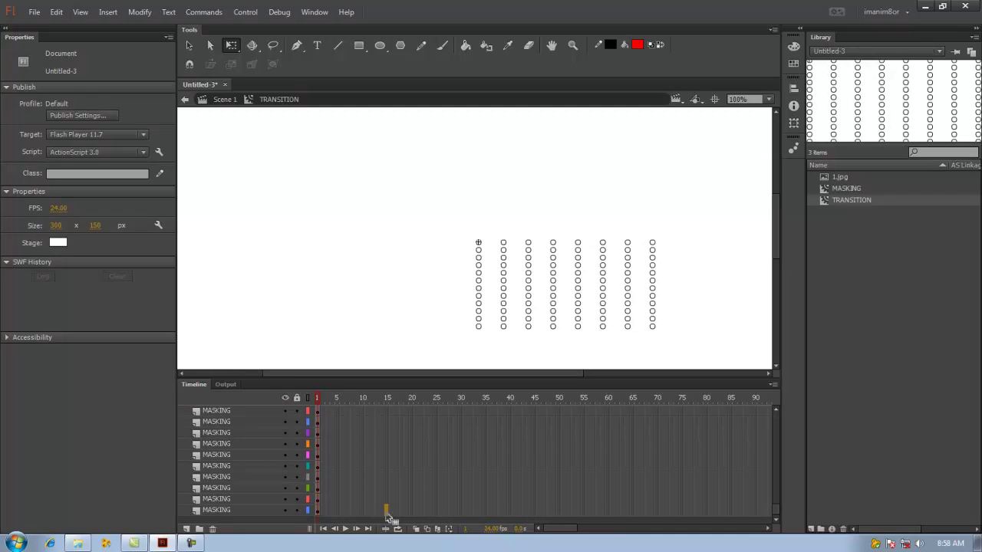
{"action": "left_click", "coordinate": [387, 509], "text": "shift"}
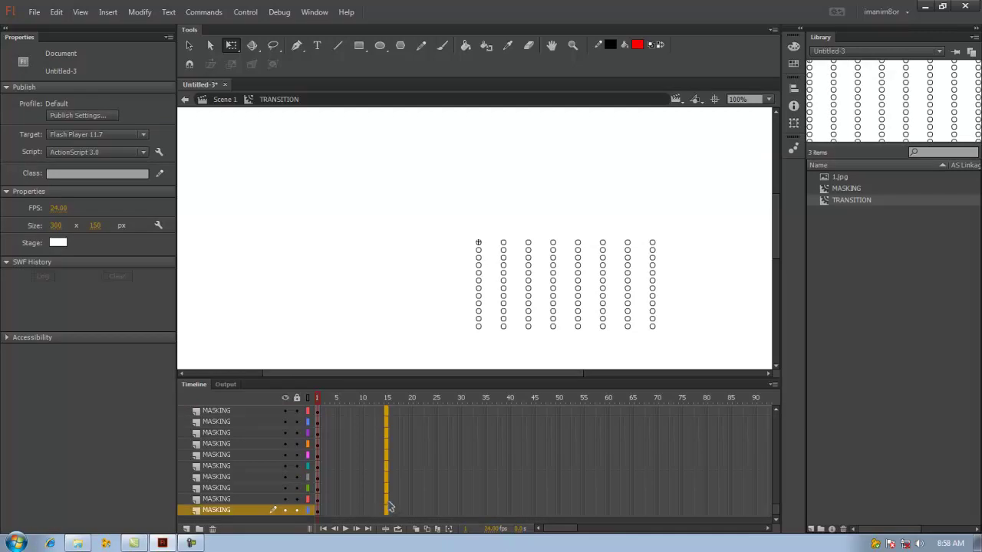
{"action": "key", "text": "F6"}
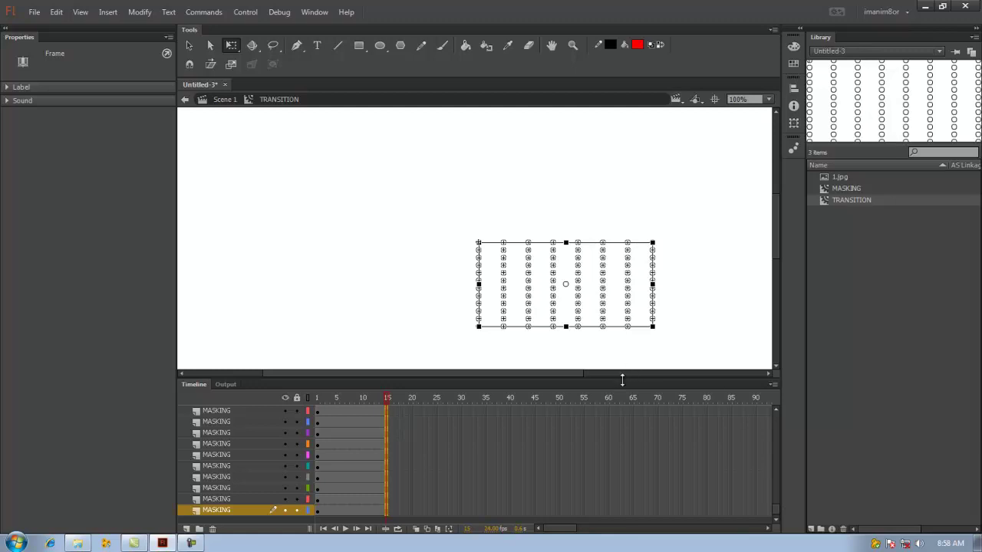
{"action": "left_click_drag", "start_coordinate": [625, 379], "coordinate": [615, 128]}
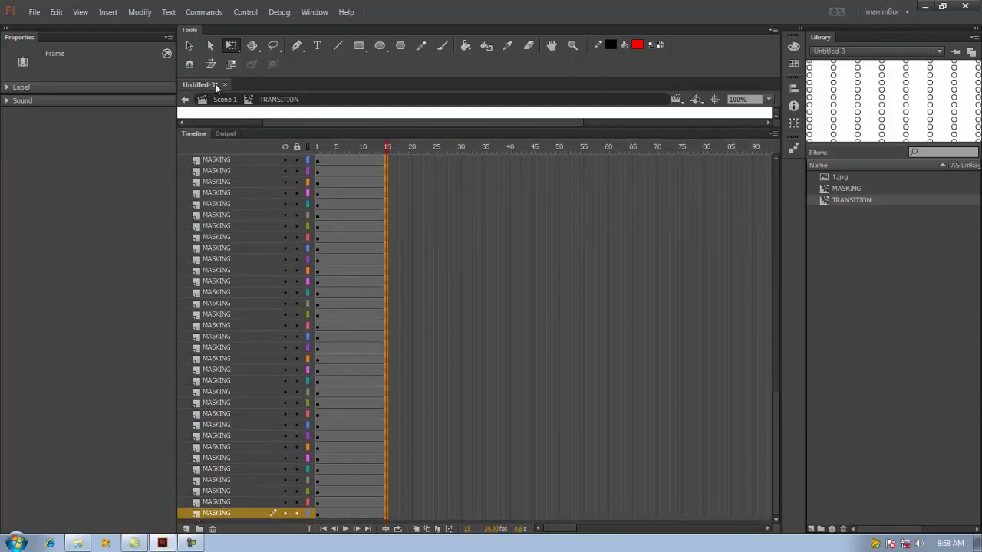
Step: Delay the top MASKING layers' start keyframes, the fourth to frame 4 and the fifth to frame 9
{"action": "scroll", "coordinate": [369, 211], "scroll_direction": "up", "scroll_amount": 5}
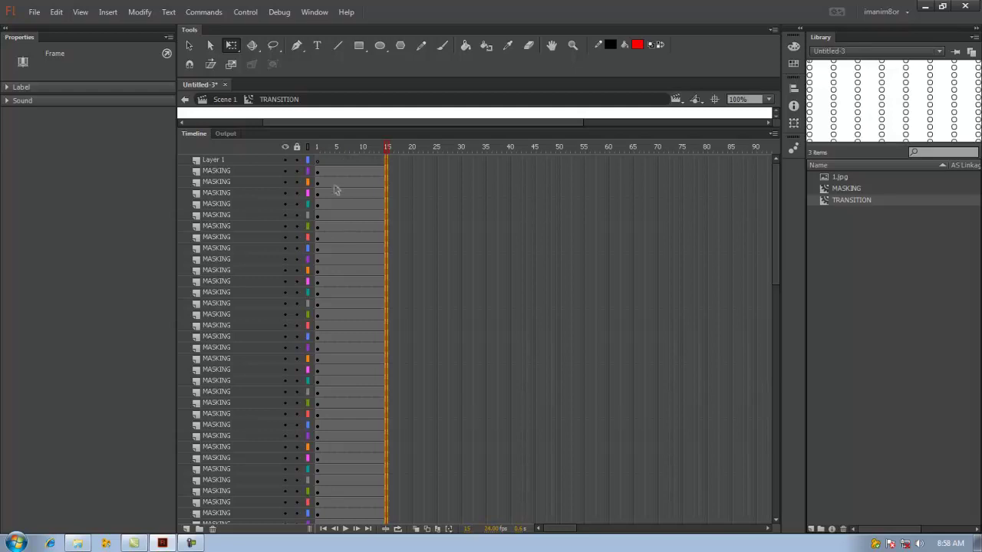
{"action": "left_click", "coordinate": [336, 172]}
{"action": "left_click", "coordinate": [317, 174]}
{"action": "mouse_move", "coordinate": [318, 175]}
{"action": "left_mouse_down"}
{"action": "mouse_move", "coordinate": [370, 172]}
{"action": "mouse_move", "coordinate": [337, 188]}
{"action": "mouse_move", "coordinate": [365, 197]}
{"action": "mouse_move", "coordinate": [328, 204]}
{"action": "mouse_move", "coordinate": [351, 226]}
{"action": "left_mouse_up"}
{"action": "left_click", "coordinate": [318, 204]}
{"action": "left_click", "coordinate": [318, 226]}
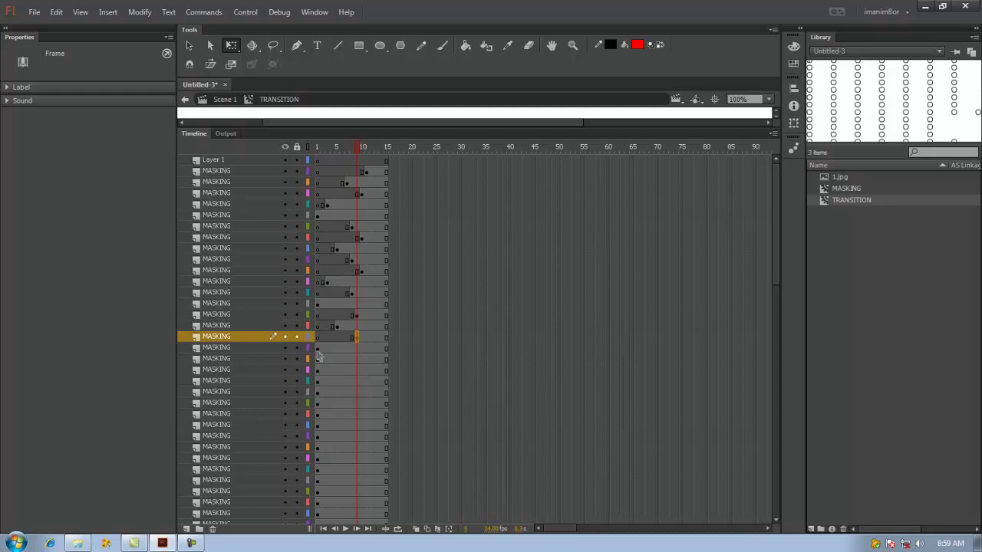
Step: Shift the next MASKING layers' start keyframes to around frames 4, 7, 8 and 12
{"action": "left_click", "coordinate": [317, 347]}
{"action": "mouse_move", "coordinate": [318, 347]}
{"action": "left_mouse_down"}
{"action": "mouse_move", "coordinate": [330, 347]}
{"action": "mouse_move", "coordinate": [343, 387]}
{"action": "mouse_move", "coordinate": [356, 384]}
{"action": "left_mouse_up"}
{"action": "left_click", "coordinate": [317, 370]}
{"action": "left_click", "coordinate": [318, 380]}
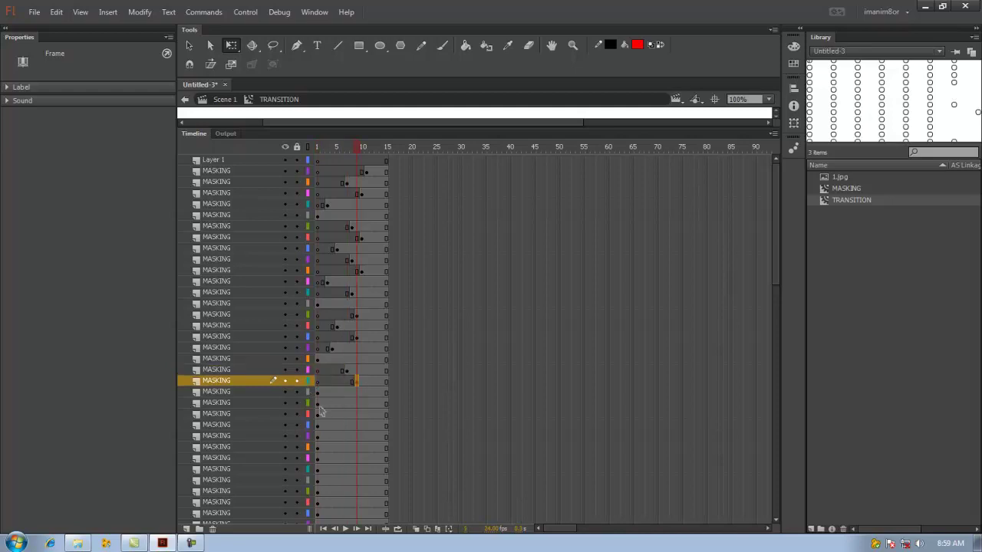
{"action": "left_click", "coordinate": [321, 392]}
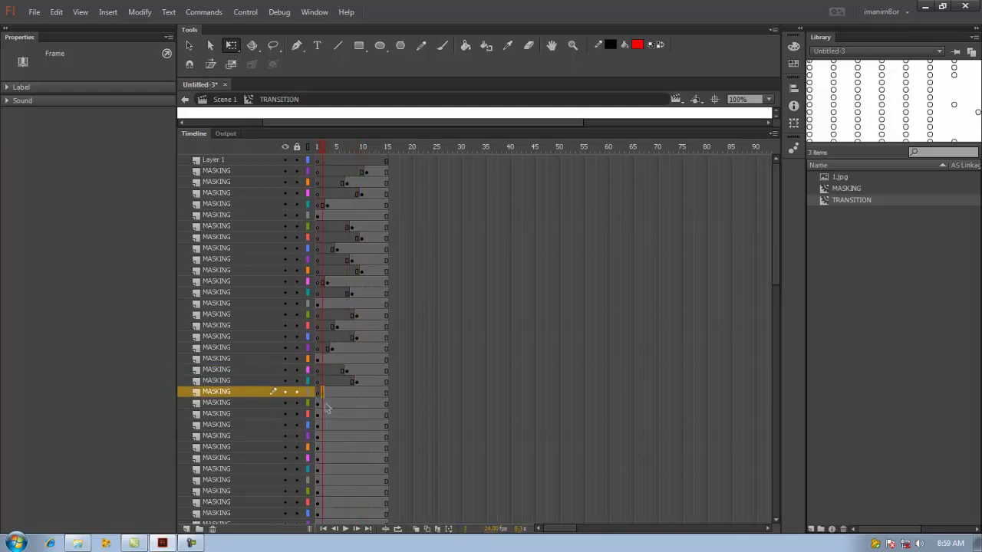
{"action": "left_click", "coordinate": [318, 403]}
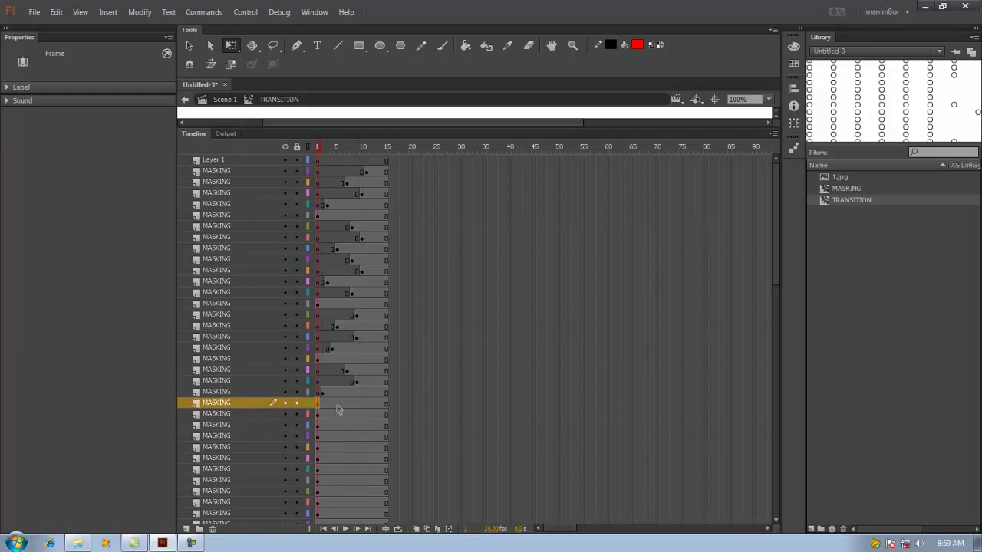
{"action": "left_click_drag", "start_coordinate": [320, 409], "coordinate": [350, 404]}
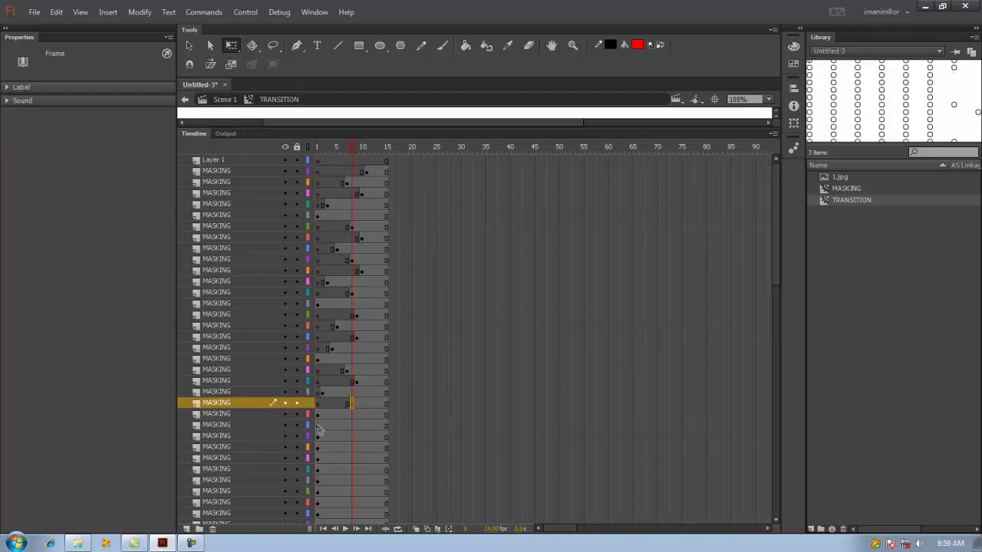
{"action": "left_click", "coordinate": [319, 416]}
{"action": "left_click_drag", "start_coordinate": [321, 418], "coordinate": [372, 420]}
{"action": "left_click", "coordinate": [319, 416]}
Step: Move more MASKING start keyframes to around frames 8, 3 and 9
{"action": "key", "text": "Return"}
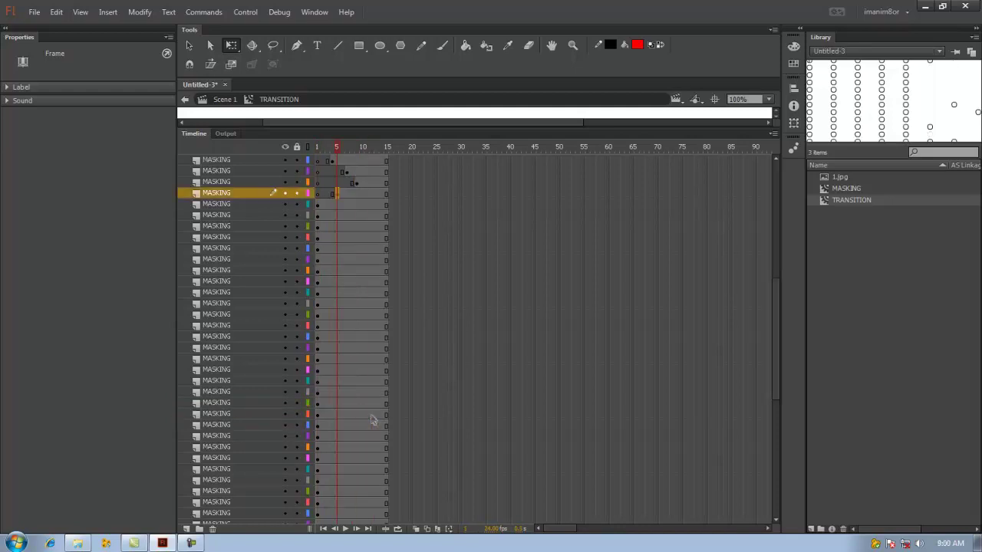
{"action": "left_click", "coordinate": [317, 205]}
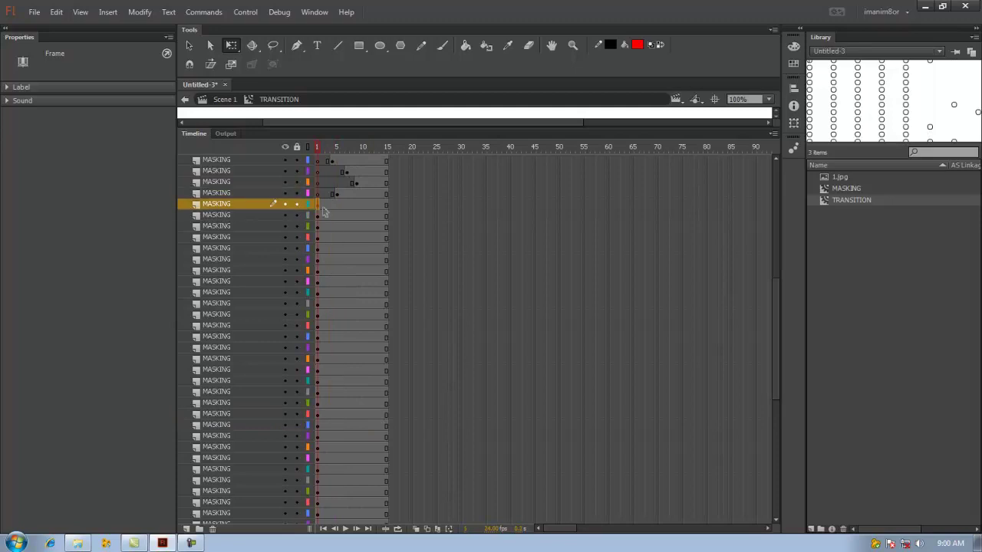
{"action": "left_click_drag", "start_coordinate": [318, 205], "coordinate": [356, 205]}
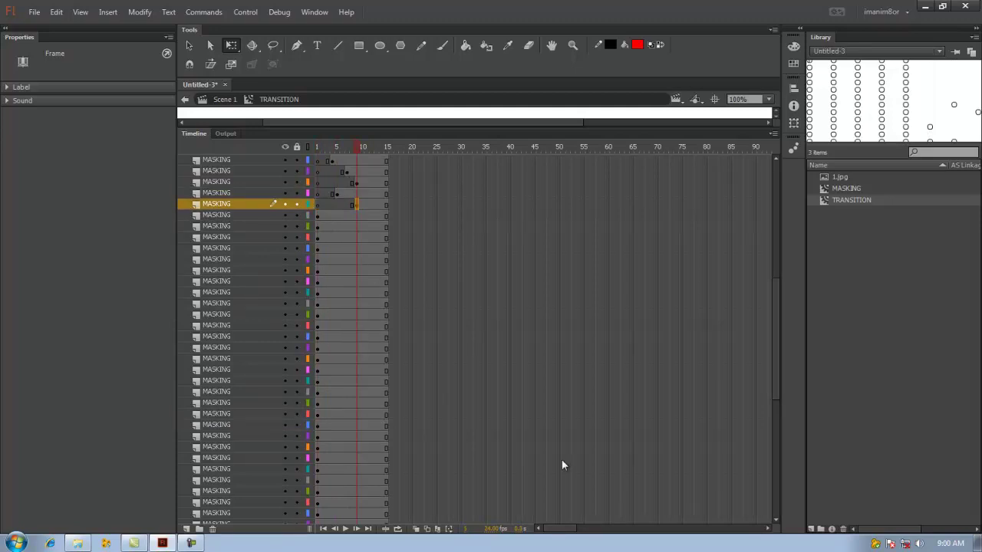
{"action": "left_click", "coordinate": [320, 219]}
{"action": "left_click_drag", "start_coordinate": [320, 218], "coordinate": [324, 233]}
{"action": "left_click", "coordinate": [316, 237]}
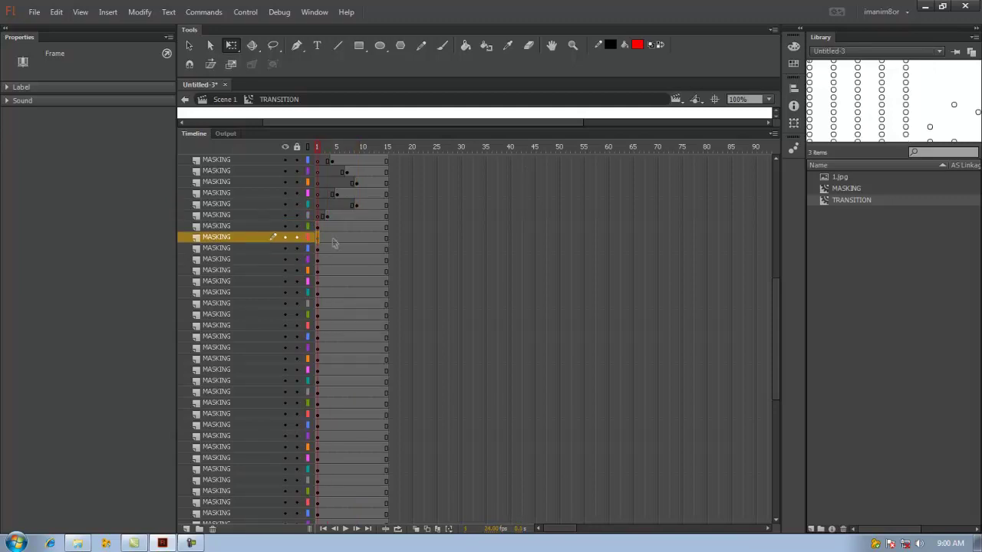
{"action": "left_click_drag", "start_coordinate": [316, 237], "coordinate": [352, 237]}
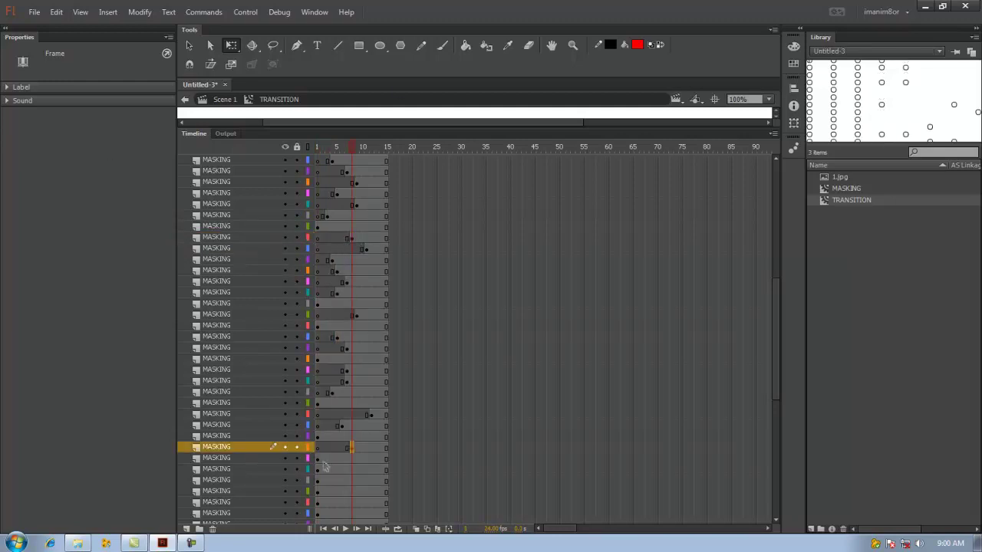
Step: Stagger the remaining lower MASKING keyframes to around frame 7, then return to Scene 1
{"action": "left_click_drag", "start_coordinate": [318, 458], "coordinate": [361, 455]}
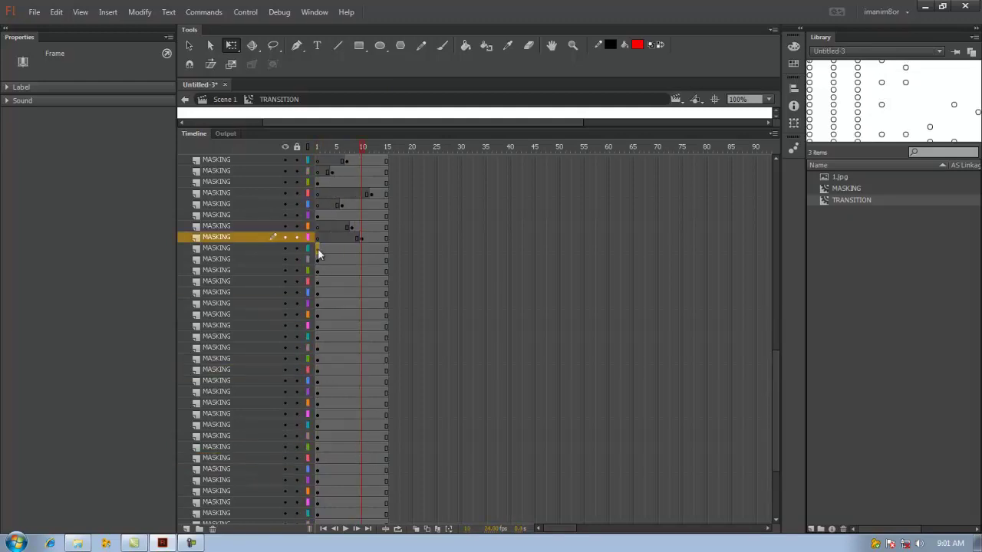
{"action": "left_click", "coordinate": [317, 248]}
{"action": "left_click_drag", "start_coordinate": [318, 248], "coordinate": [342, 247]}
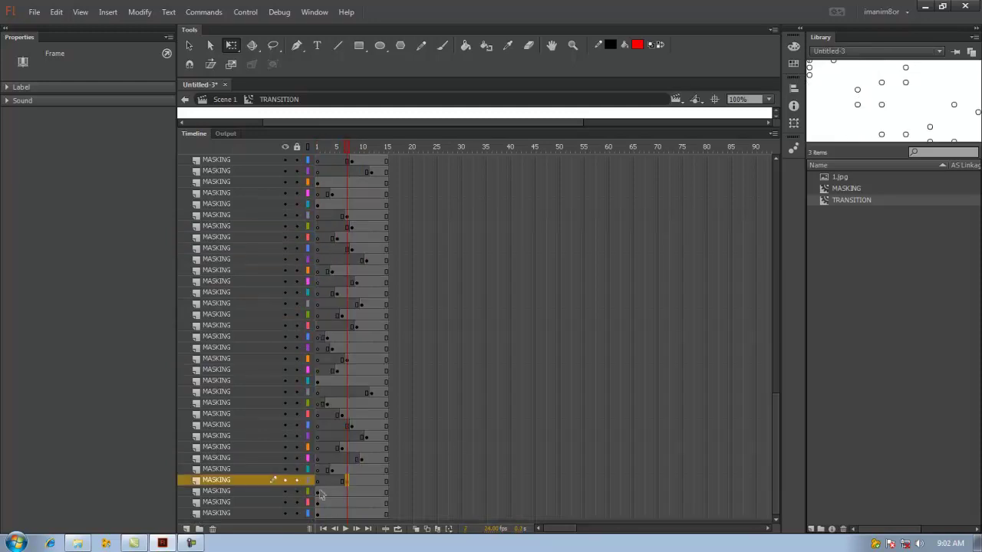
{"action": "left_click", "coordinate": [318, 491]}
{"action": "left_click_drag", "start_coordinate": [318, 490], "coordinate": [345, 504]}
{"action": "left_click", "coordinate": [318, 501]}
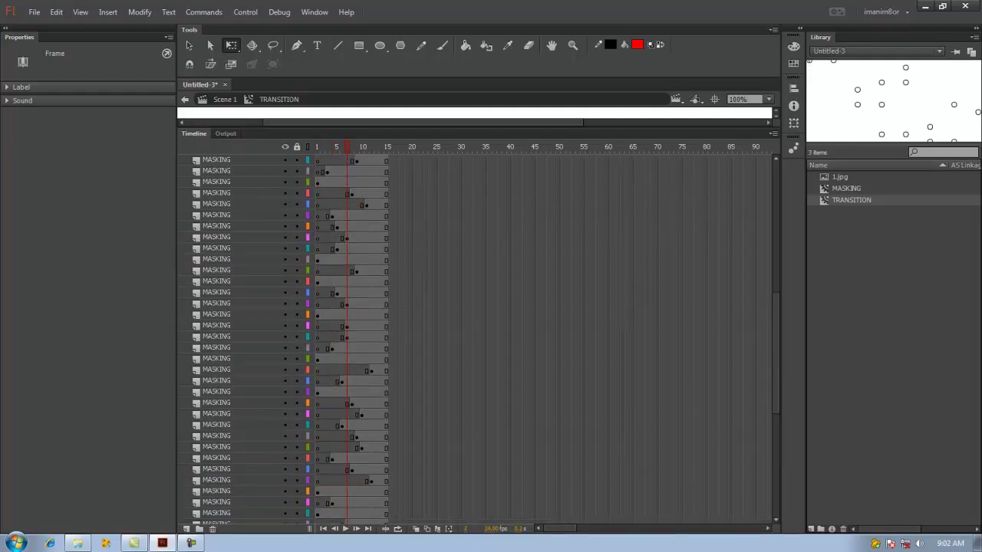
{"action": "left_click", "coordinate": [184, 100]}
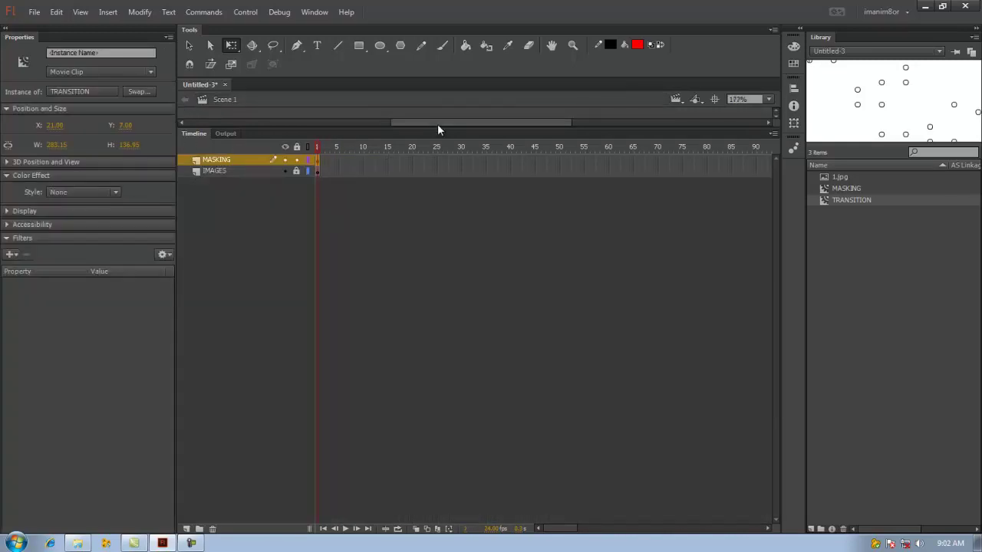
{"action": "mouse_move", "coordinate": [437, 126]}
{"action": "left_mouse_down"}
{"action": "mouse_move", "coordinate": [470, 285]}
{"action": "mouse_move", "coordinate": [472, 418]}
{"action": "left_mouse_up"}
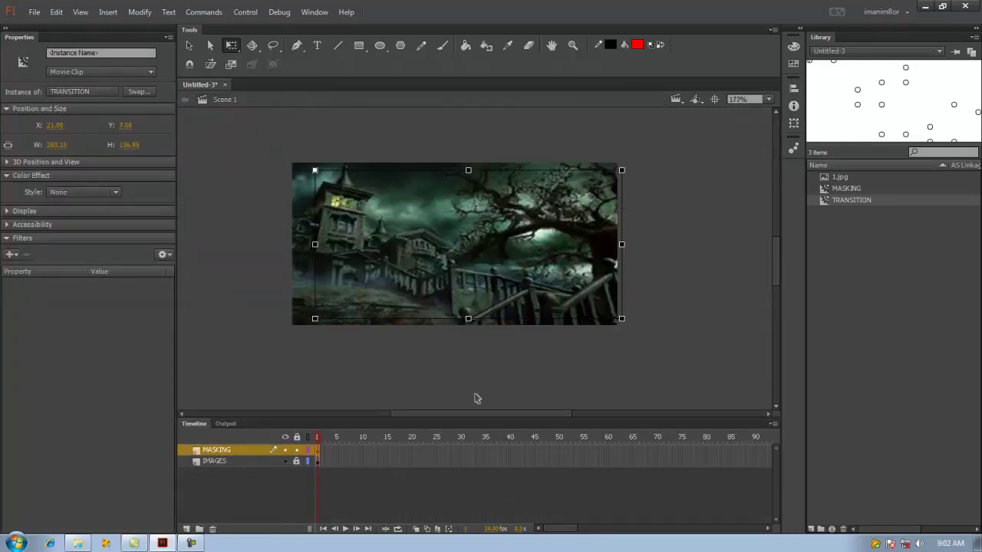
Step: Import 2.jpg, 4.jpg, 5.jpg and 6.jpg from the IMG folder into the Library
{"action": "left_click", "coordinate": [77, 543]}
{"action": "left_click_drag", "start_coordinate": [408, 152], "coordinate": [667, 81]}
{"action": "left_click_drag", "start_coordinate": [594, 101], "coordinate": [909, 282]}
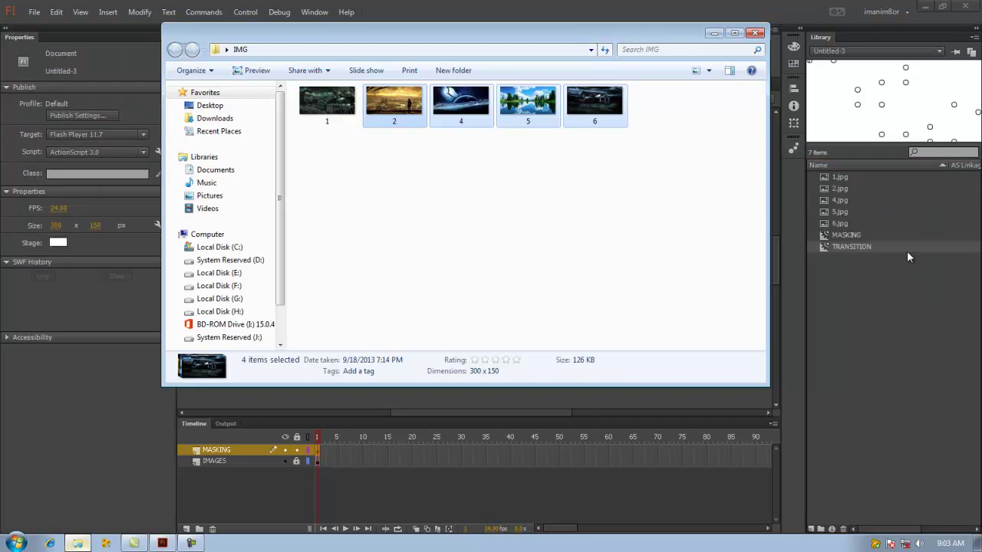
{"action": "left_click", "coordinate": [720, 34]}
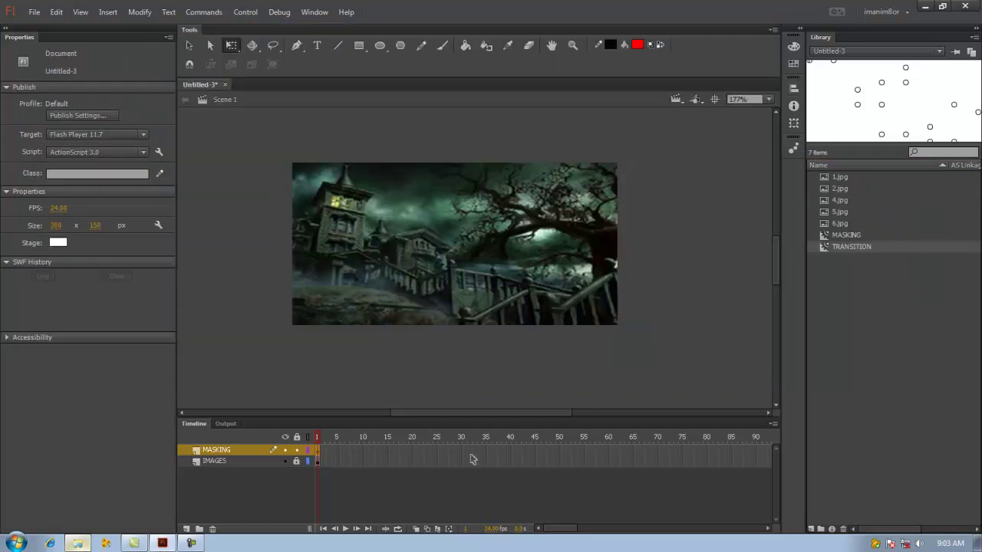
Step: Extend both Scene 1 layers with frames out to 100, 200 and 300
{"action": "left_click_drag", "start_coordinate": [558, 529], "coordinate": [585, 529]}
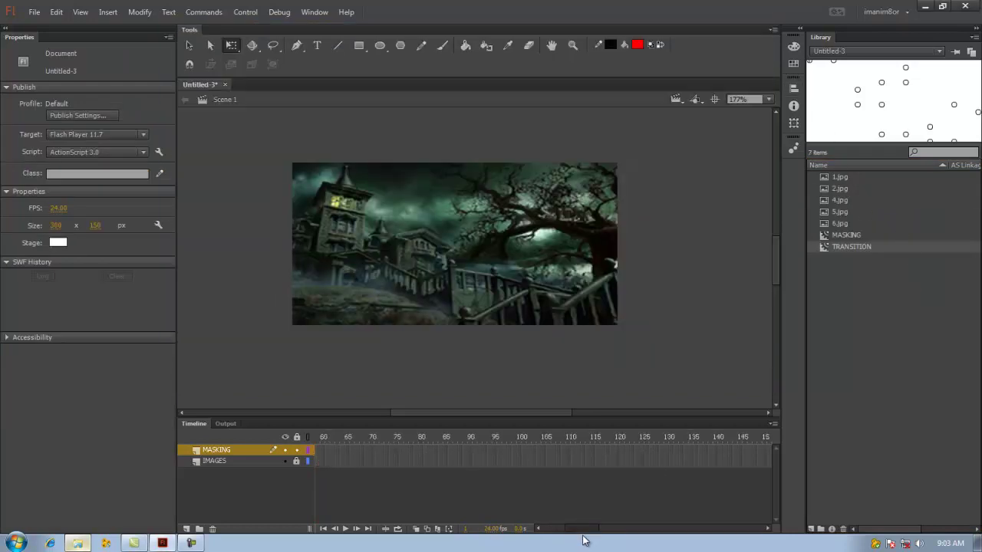
{"action": "left_click_drag", "start_coordinate": [519, 450], "coordinate": [519, 461]}
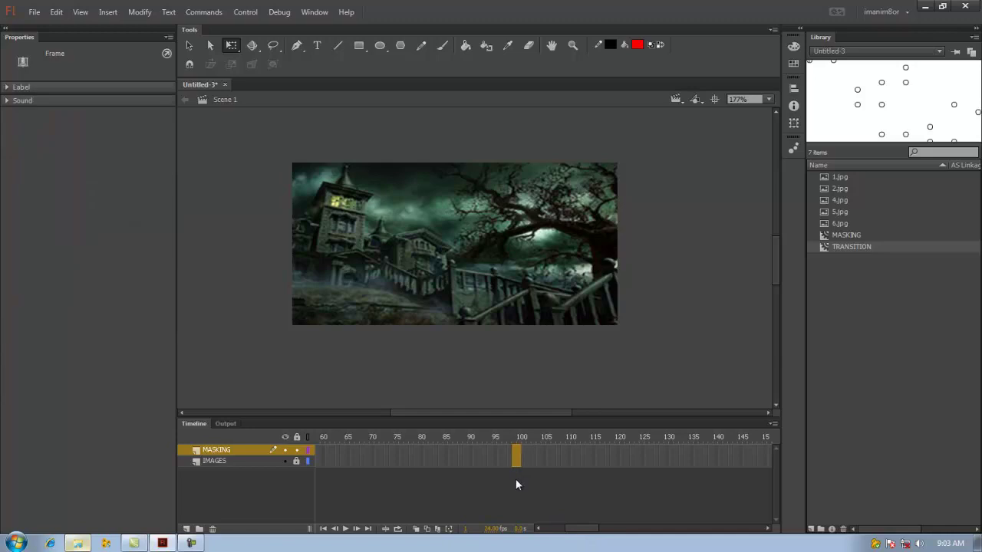
{"action": "key", "text": "F5"}
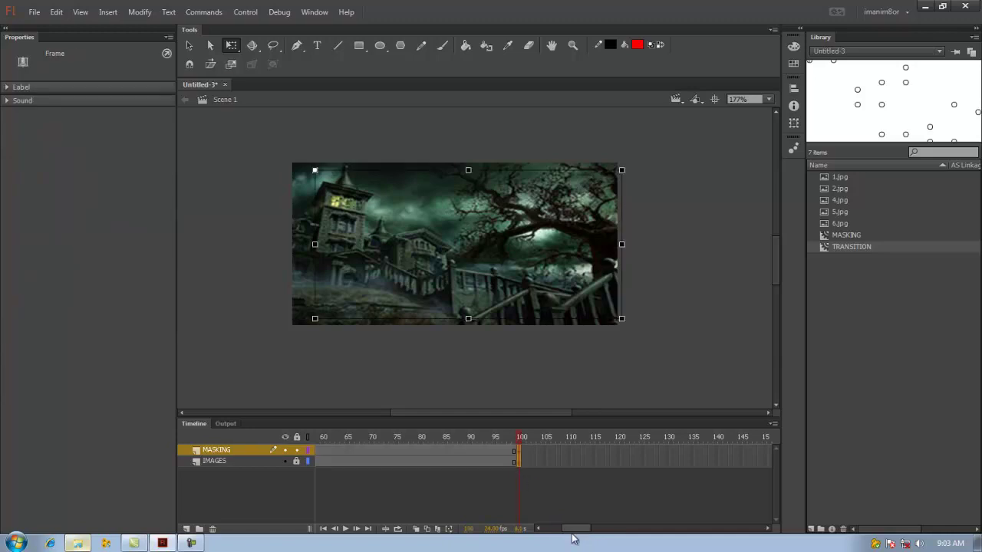
{"action": "left_click_drag", "start_coordinate": [573, 528], "coordinate": [589, 532]}
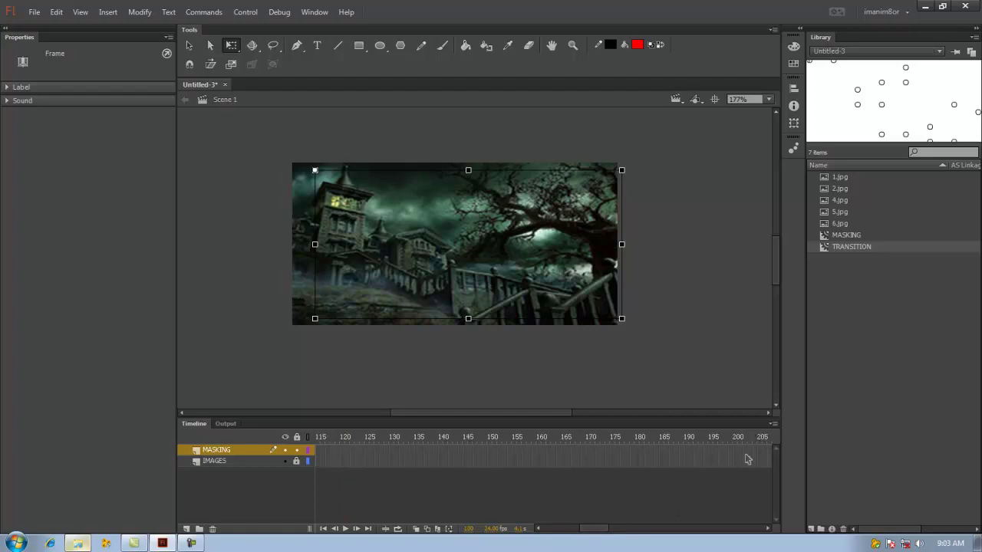
{"action": "left_click_drag", "start_coordinate": [738, 451], "coordinate": [737, 462]}
{"action": "key", "text": "F5"}
{"action": "left_click_drag", "start_coordinate": [596, 530], "coordinate": [622, 532]}
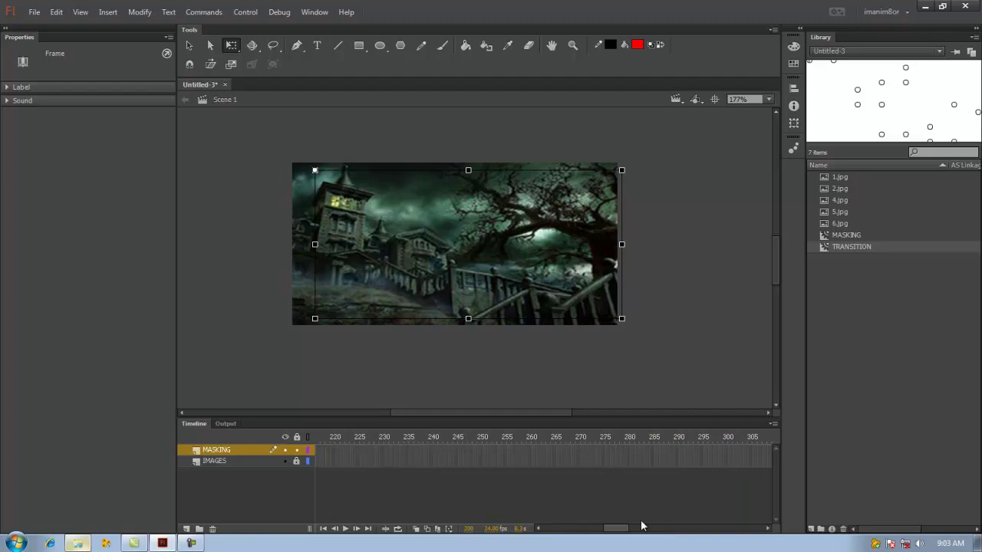
{"action": "left_click_drag", "start_coordinate": [725, 451], "coordinate": [724, 462]}
{"action": "key", "text": "F5"}
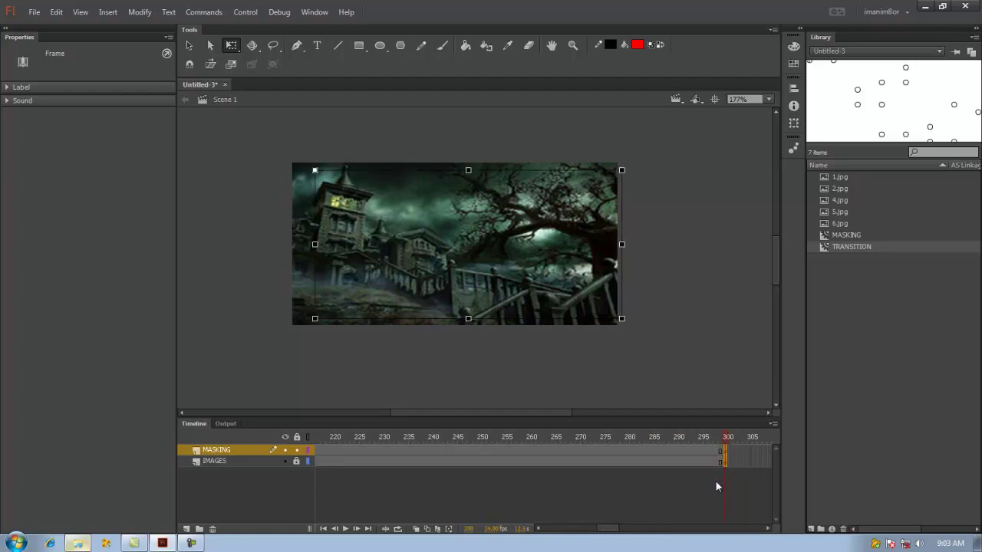
Step: Extend both layers further to frames 400 and 500
{"action": "left_click_drag", "start_coordinate": [623, 531], "coordinate": [637, 536]}
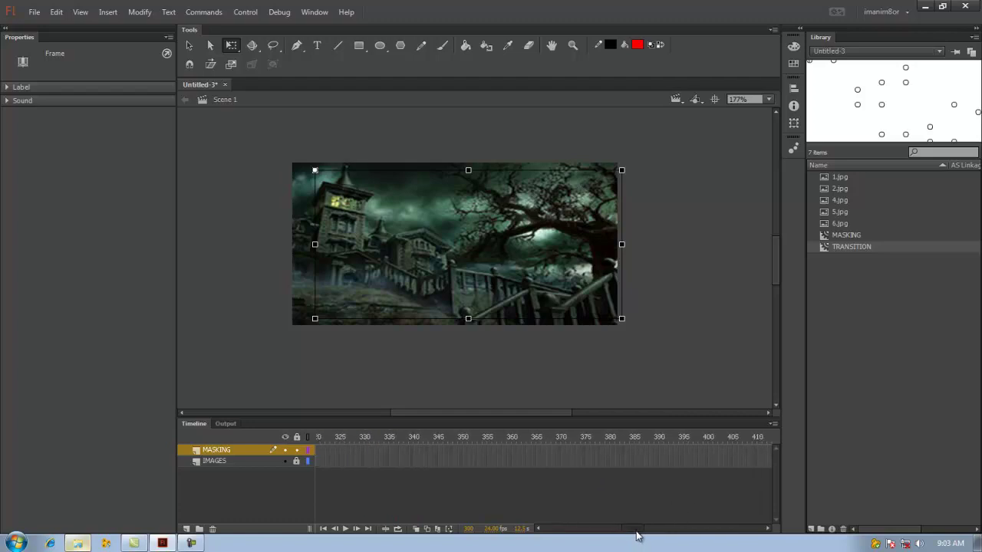
{"action": "left_click_drag", "start_coordinate": [703, 452], "coordinate": [709, 480]}
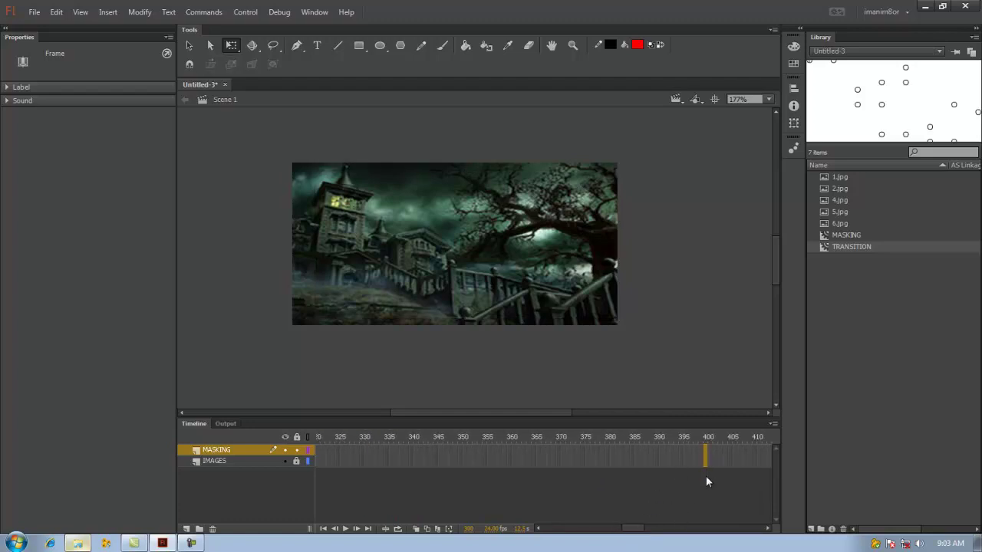
{"action": "key", "text": "F5"}
{"action": "mouse_move", "coordinate": [643, 530]}
{"action": "left_mouse_down"}
{"action": "mouse_move", "coordinate": [630, 532]}
{"action": "mouse_move", "coordinate": [650, 537]}
{"action": "left_mouse_up"}
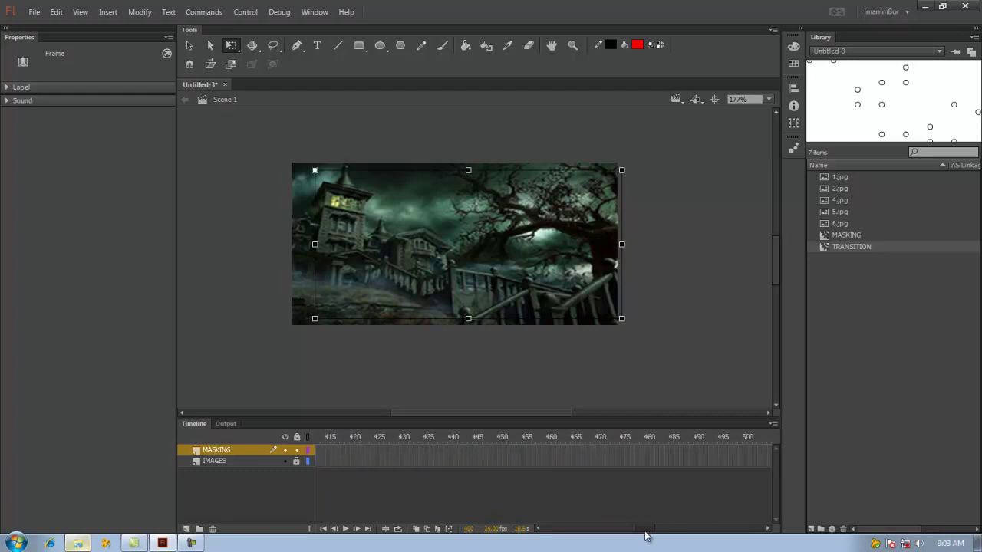
{"action": "left_click_drag", "start_coordinate": [625, 450], "coordinate": [621, 462]}
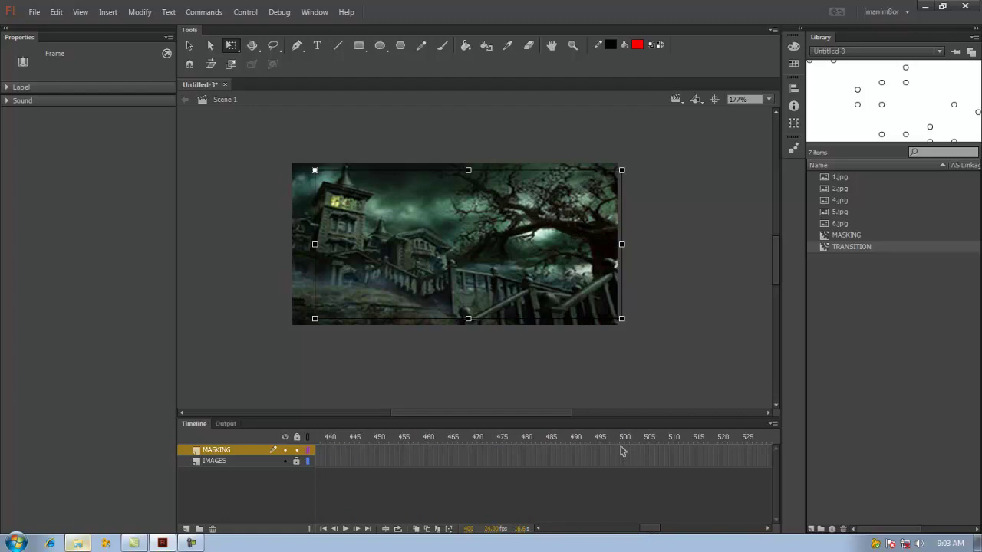
{"action": "key", "text": "F5"}
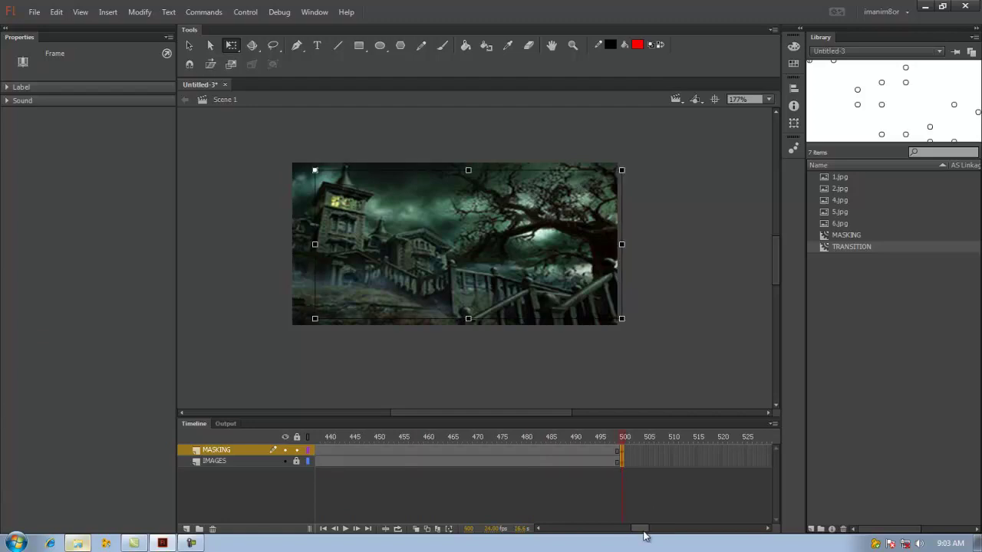
{"action": "left_click_drag", "start_coordinate": [644, 530], "coordinate": [311, 549]}
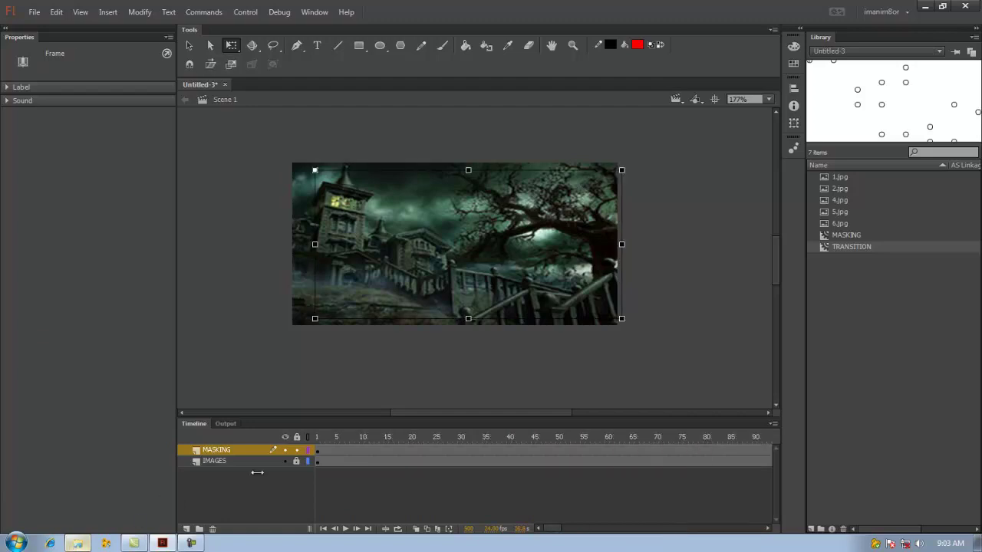
{"action": "left_click_drag", "start_coordinate": [542, 530], "coordinate": [573, 530]}
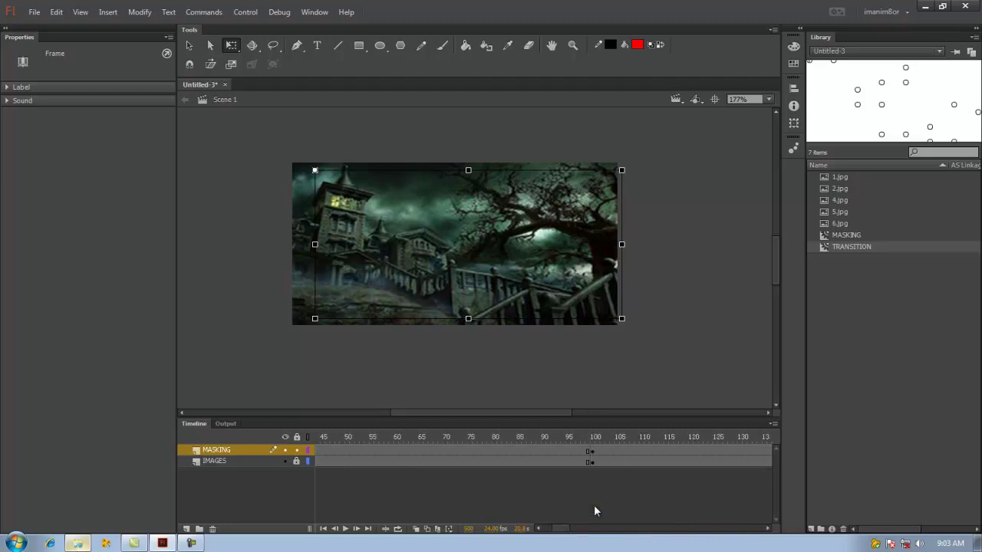
Step: Swap the frame 100 image on IMAGES for 2.jpg
{"action": "left_click", "coordinate": [590, 462]}
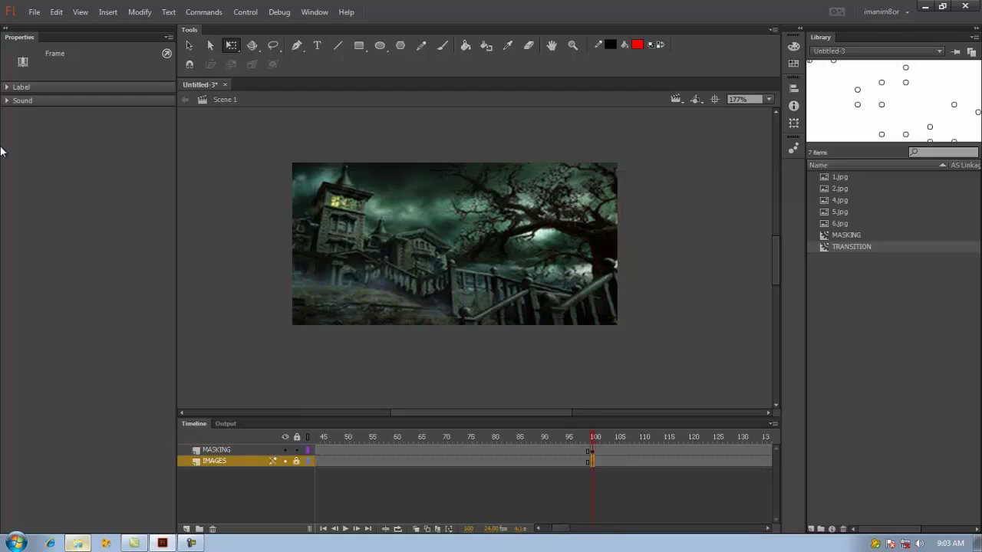
{"action": "left_click", "coordinate": [445, 298]}
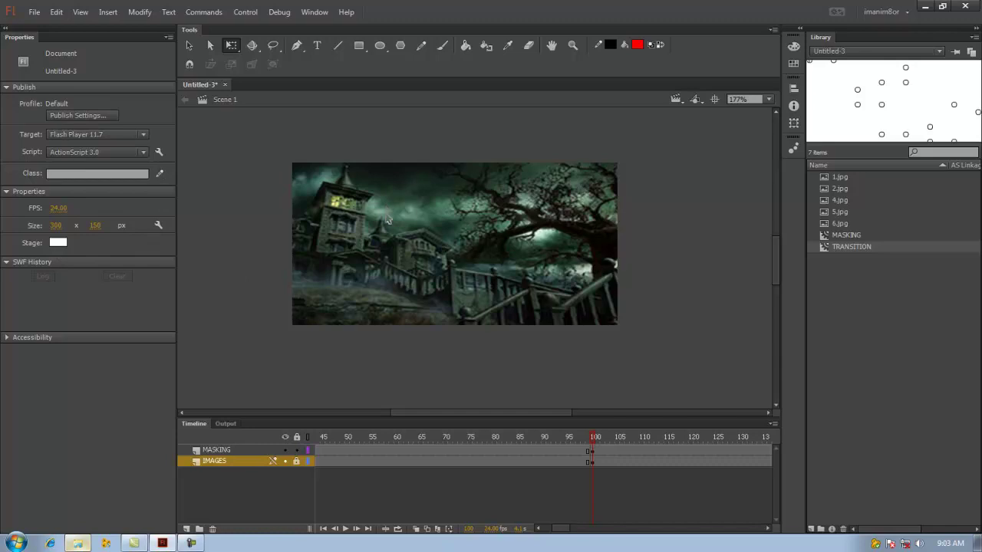
{"action": "left_click", "coordinate": [294, 461]}
{"action": "left_click", "coordinate": [122, 91]}
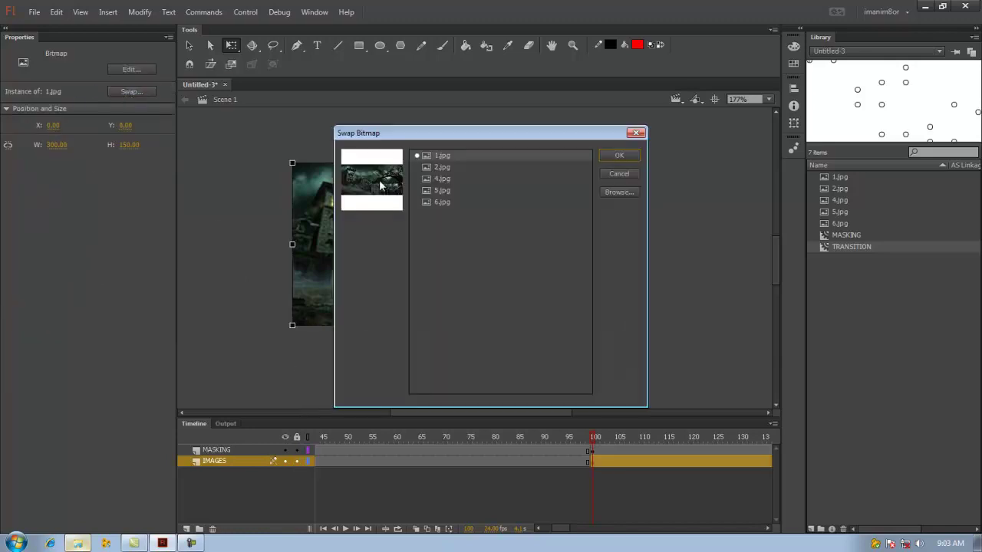
{"action": "left_click", "coordinate": [437, 167]}
{"action": "left_click", "coordinate": [620, 156]}
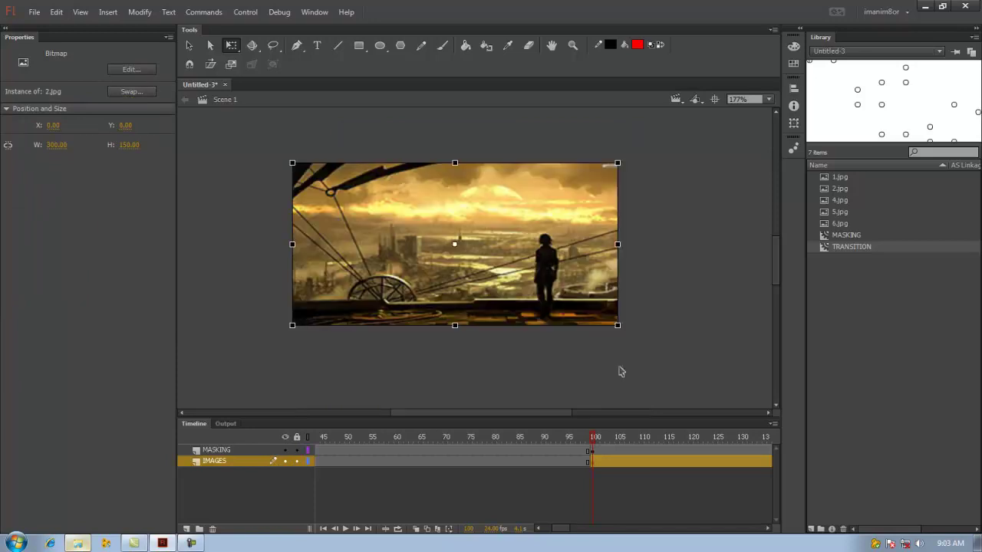
Step: Swap the frame 200 image for 4.jpg
{"action": "left_click_drag", "start_coordinate": [592, 439], "coordinate": [801, 429]}
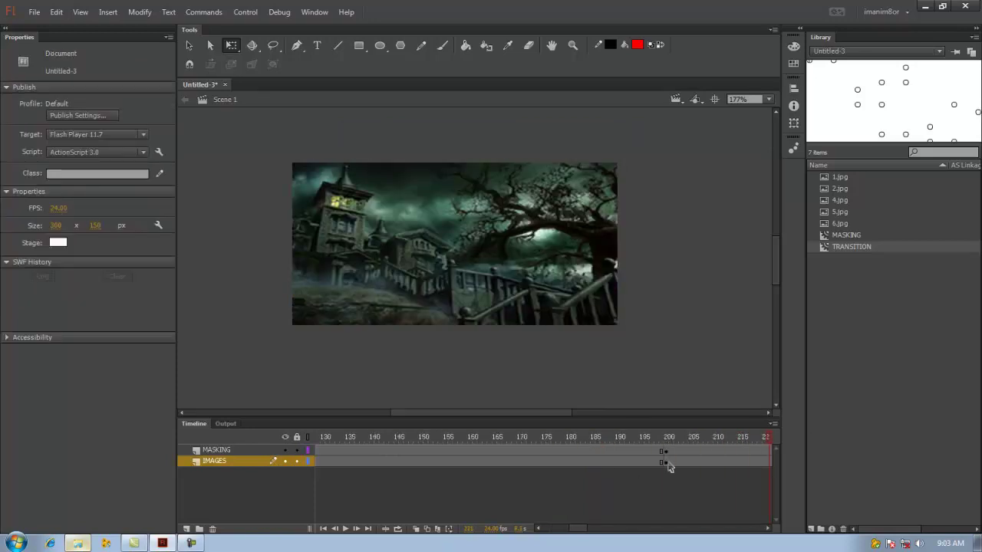
{"action": "left_click", "coordinate": [668, 461]}
{"action": "left_click", "coordinate": [477, 227]}
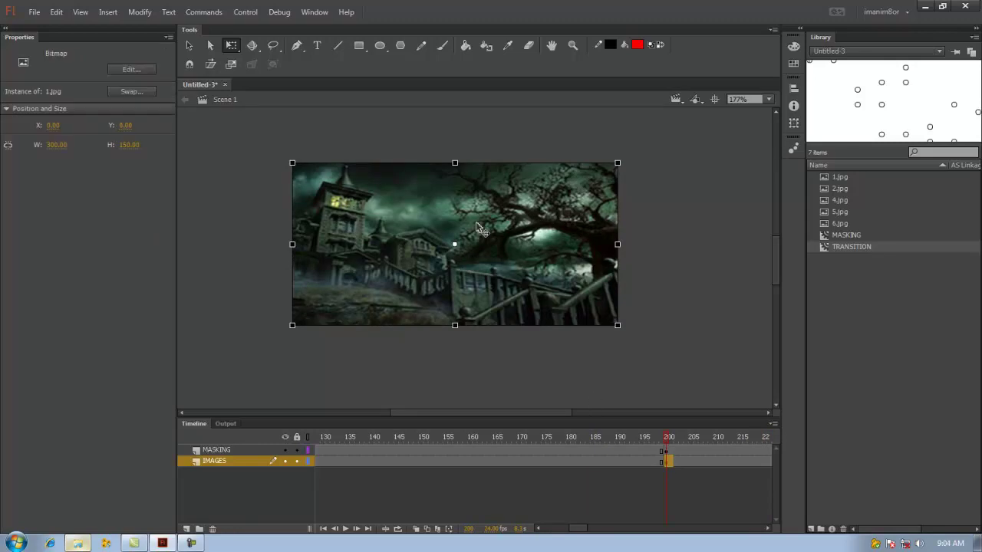
{"action": "left_click", "coordinate": [129, 91]}
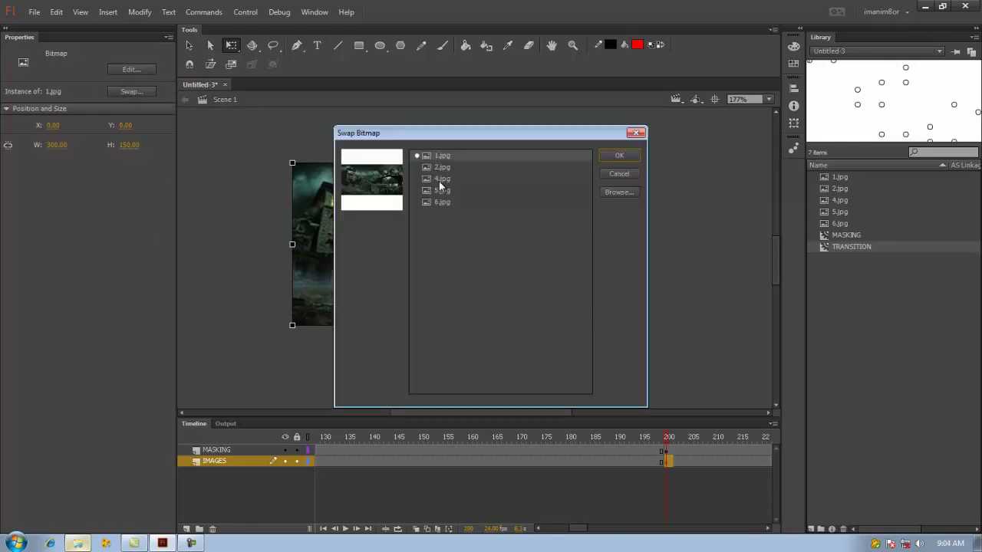
{"action": "left_click", "coordinate": [443, 181]}
{"action": "left_click", "coordinate": [618, 156]}
Step: Swap the frame 300 image for 5.jpg, the lake picture
{"action": "left_click_drag", "start_coordinate": [671, 437], "coordinate": [833, 436]}
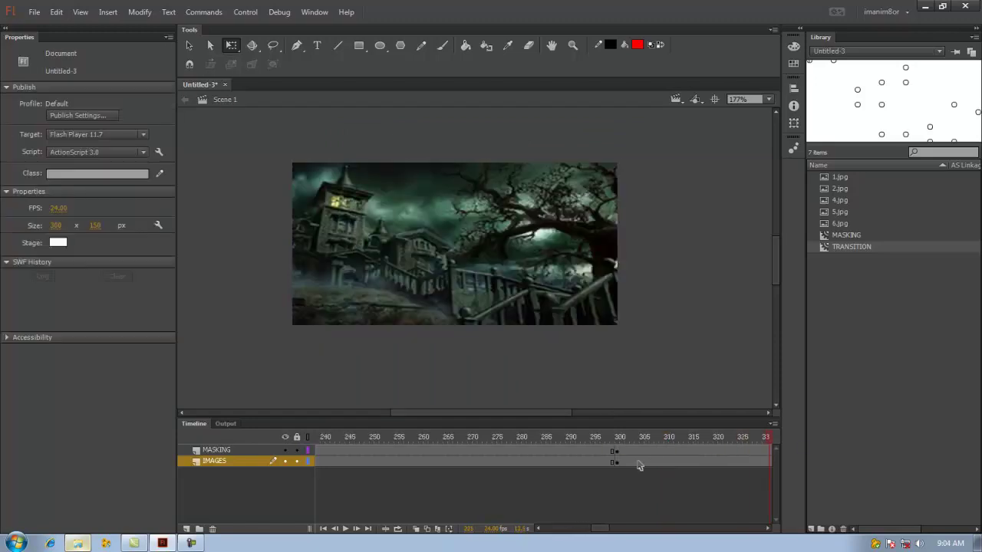
{"action": "left_click", "coordinate": [617, 464]}
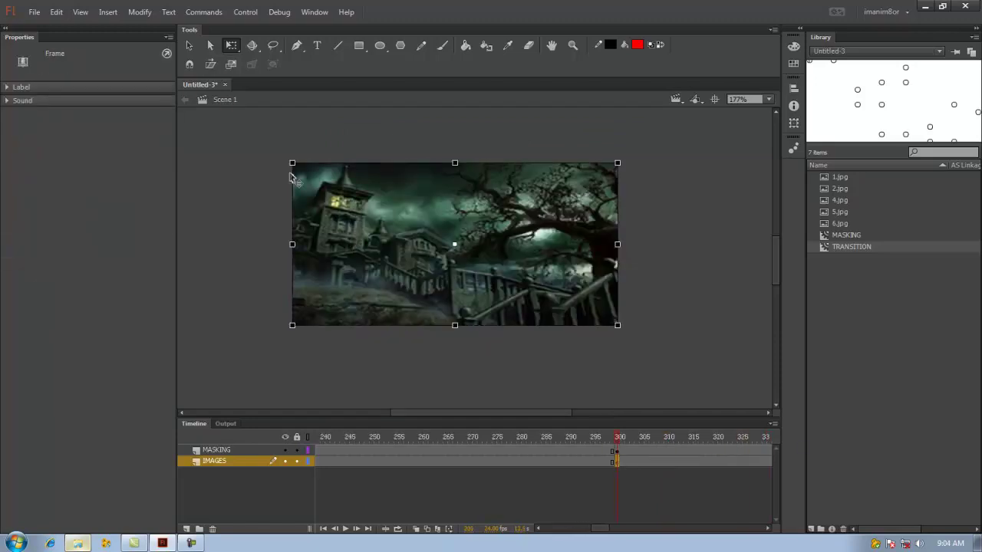
{"action": "left_click", "coordinate": [452, 209]}
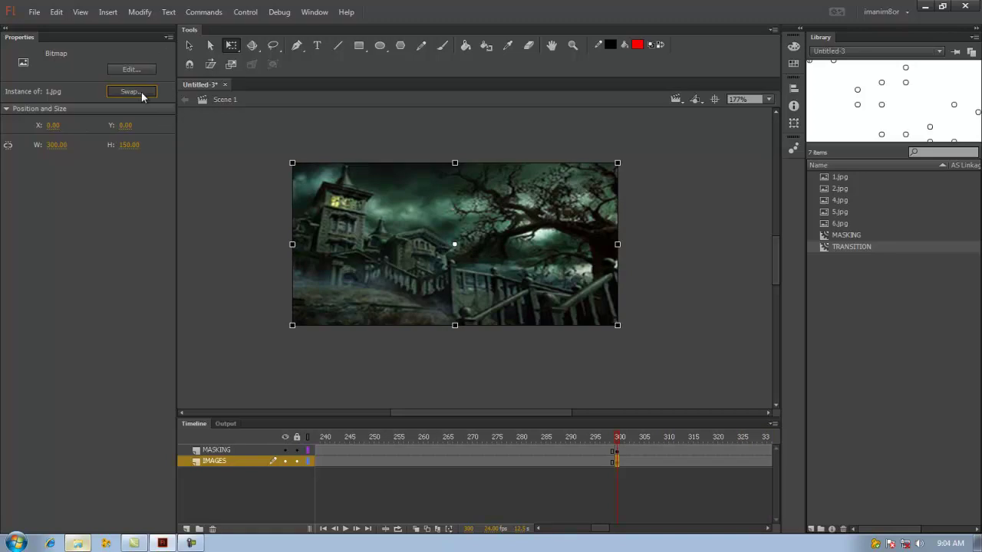
{"action": "left_click", "coordinate": [141, 92]}
{"action": "left_click", "coordinate": [426, 190]}
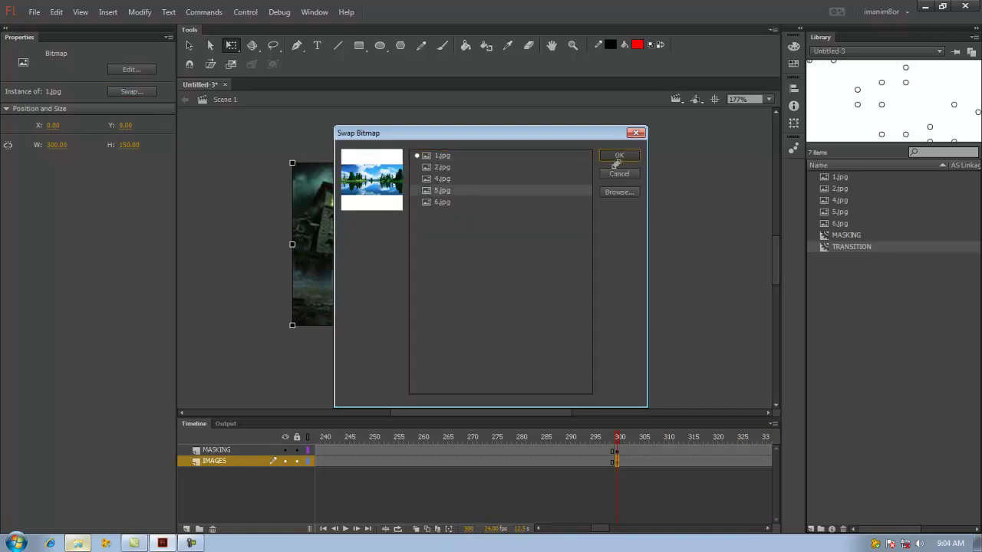
{"action": "left_click", "coordinate": [618, 157]}
Step: Swap the frame 400 image for 6.jpg and check it through to frame 500
{"action": "key", "text": "Return"}
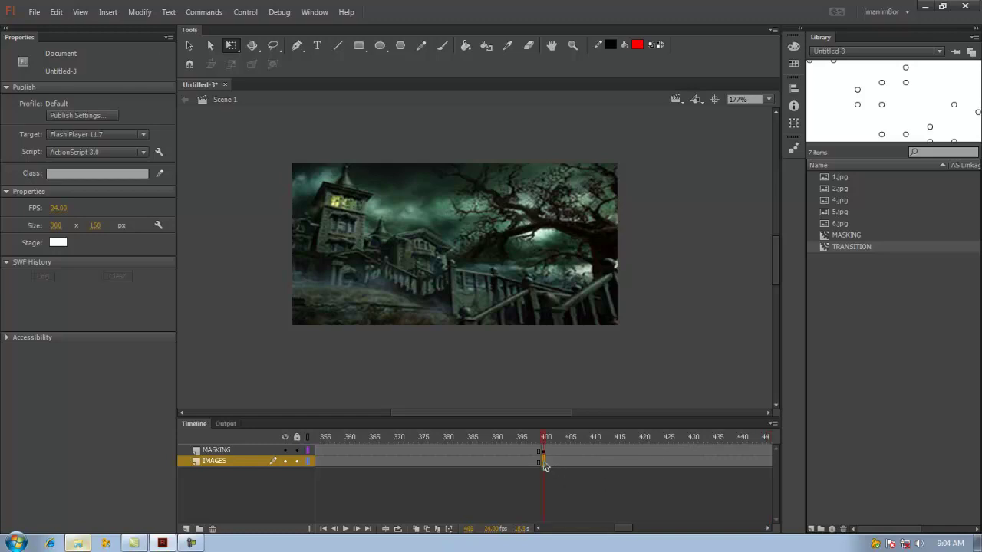
{"action": "left_click", "coordinate": [542, 461]}
{"action": "left_click", "coordinate": [468, 225]}
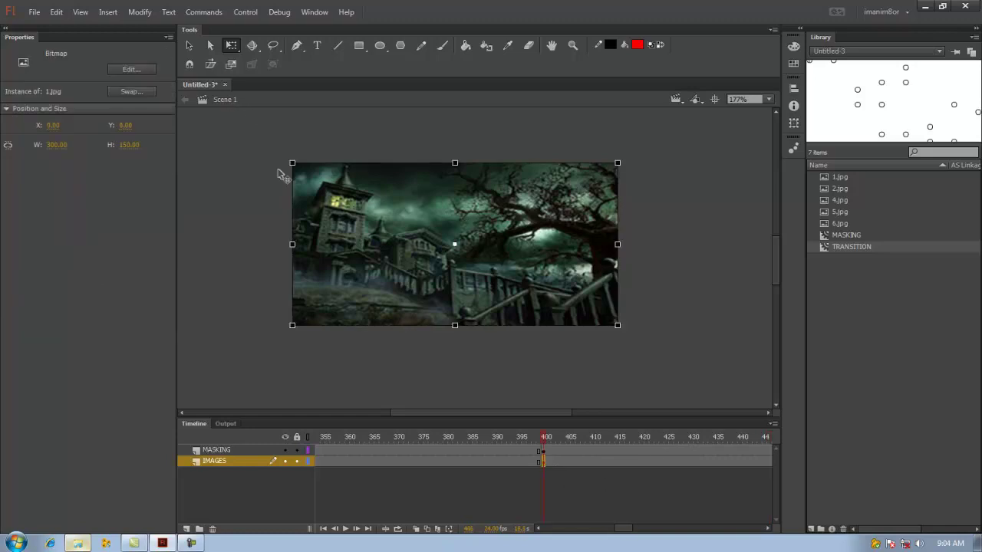
{"action": "left_click", "coordinate": [141, 93]}
{"action": "left_click", "coordinate": [433, 201]}
{"action": "left_click", "coordinate": [619, 156]}
{"action": "left_click", "coordinate": [675, 438]}
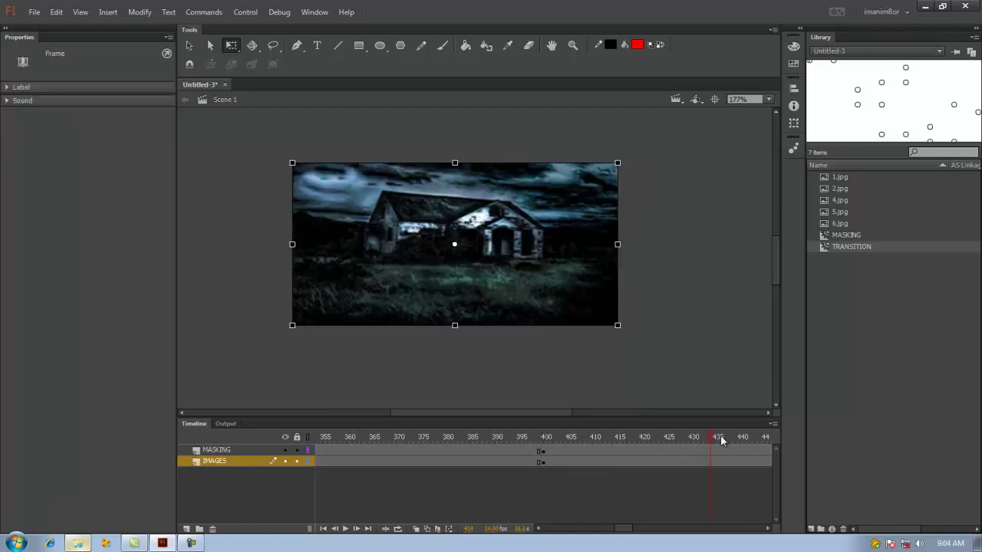
{"action": "left_click_drag", "start_coordinate": [692, 440], "coordinate": [804, 436]}
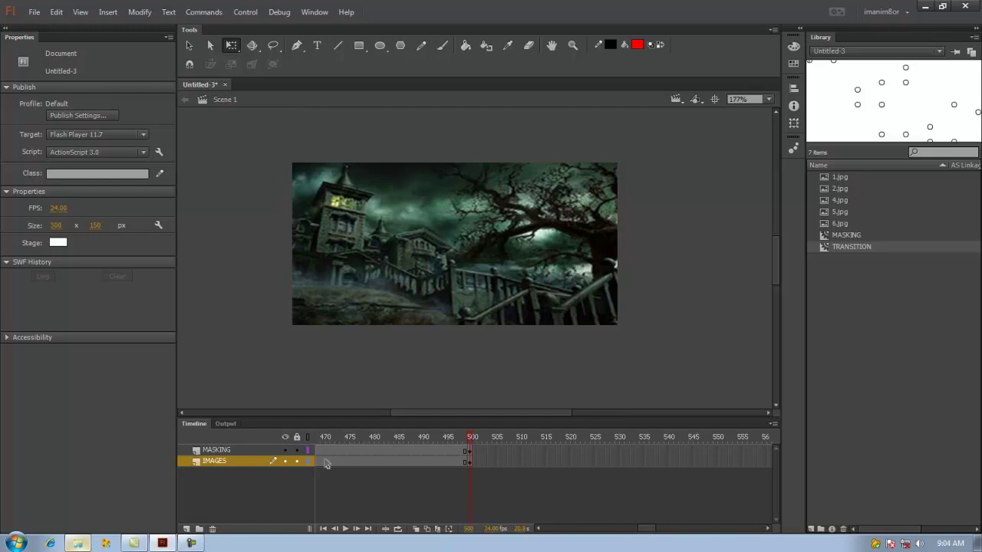
{"action": "left_click", "coordinate": [695, 99]}
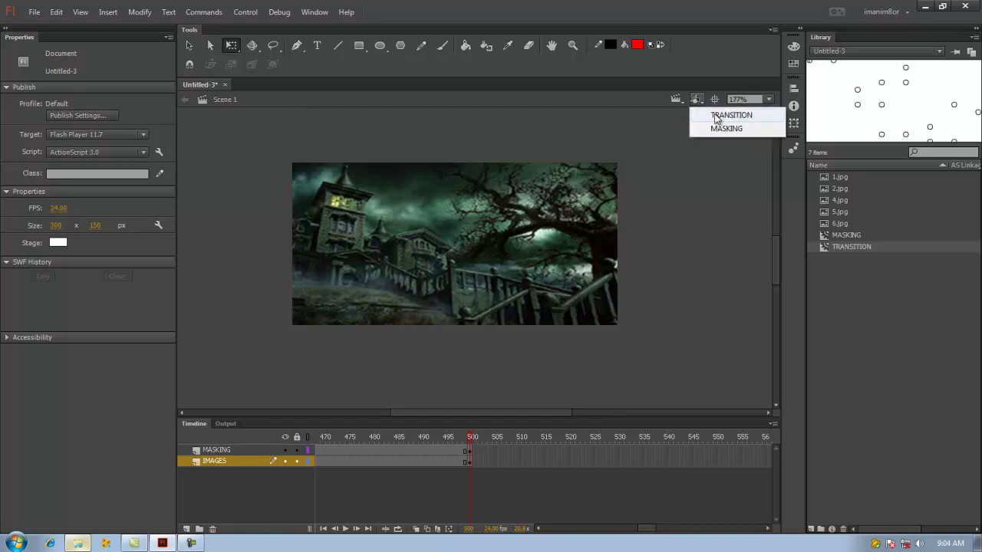
Step: Add a stop(); action on frame 15 of TRANSITION's Layer 1, then return to Scene 1
{"action": "left_click", "coordinate": [713, 116]}
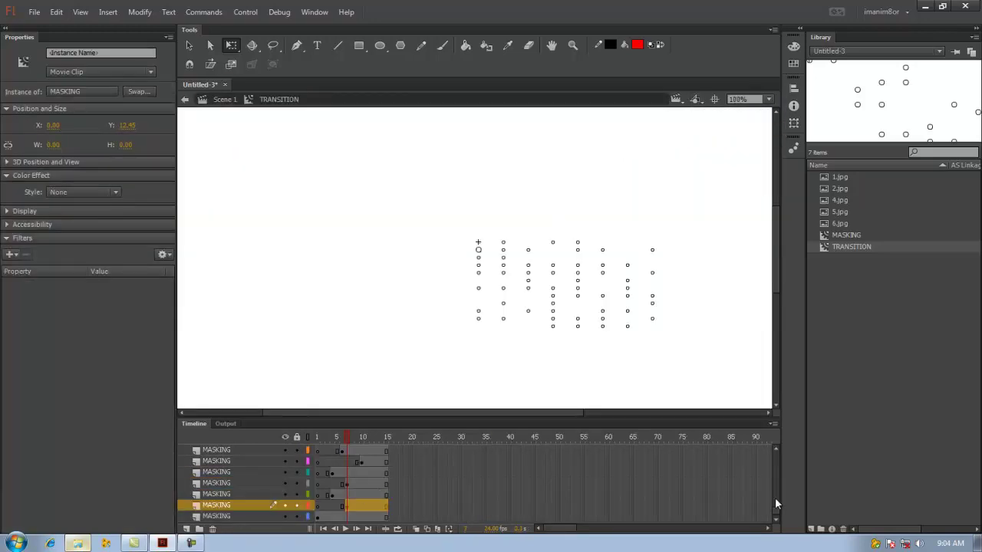
{"action": "left_click_drag", "start_coordinate": [775, 515], "coordinate": [775, 452]}
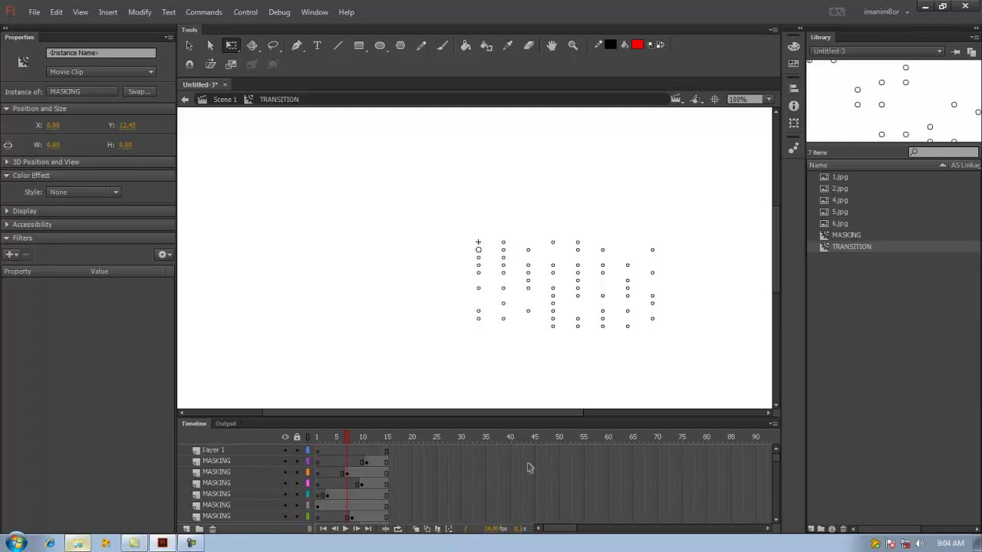
{"action": "left_click", "coordinate": [388, 451]}
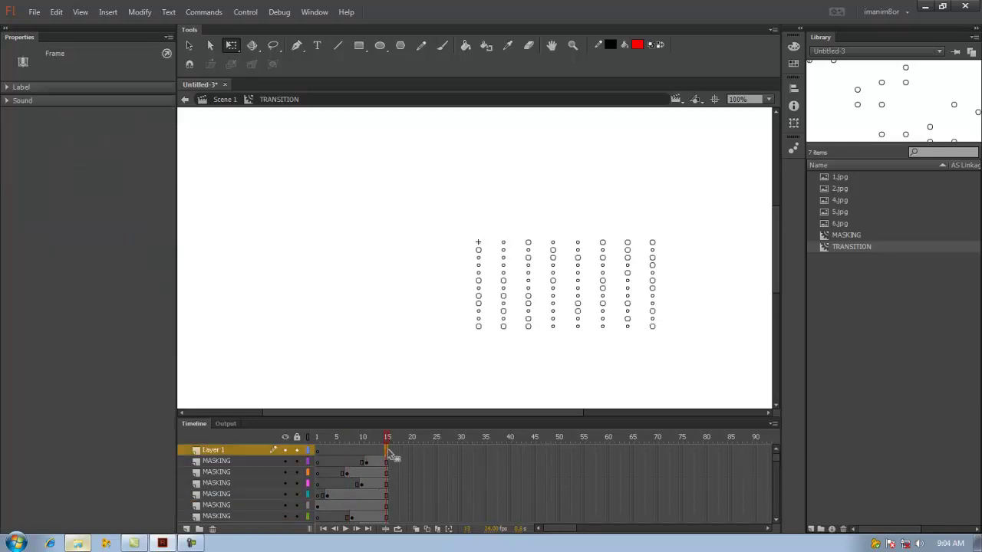
{"action": "left_click", "coordinate": [315, 12]}
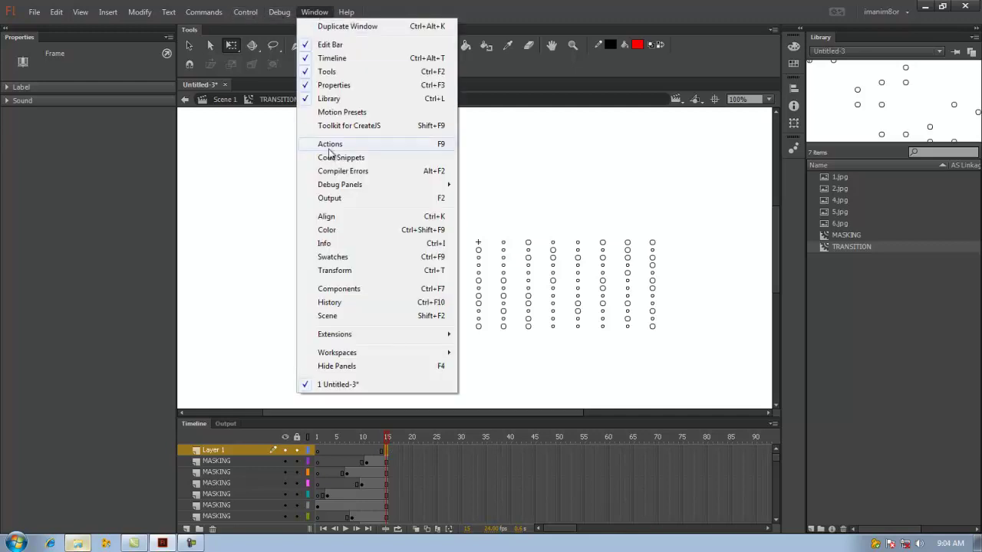
{"action": "left_click", "coordinate": [329, 150]}
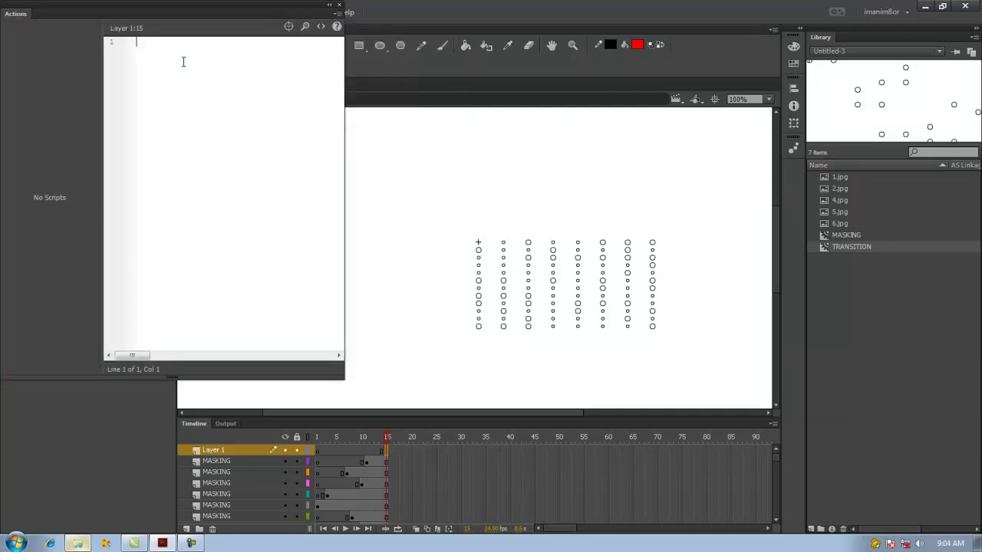
{"action": "type", "text": "stO"}
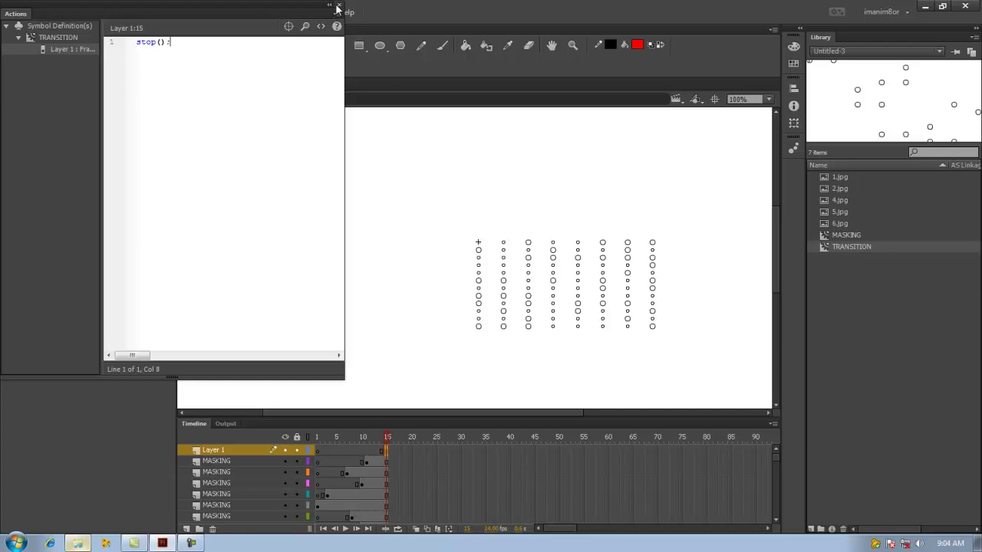
{"action": "left_click", "coordinate": [338, 4]}
{"action": "left_click", "coordinate": [185, 102]}
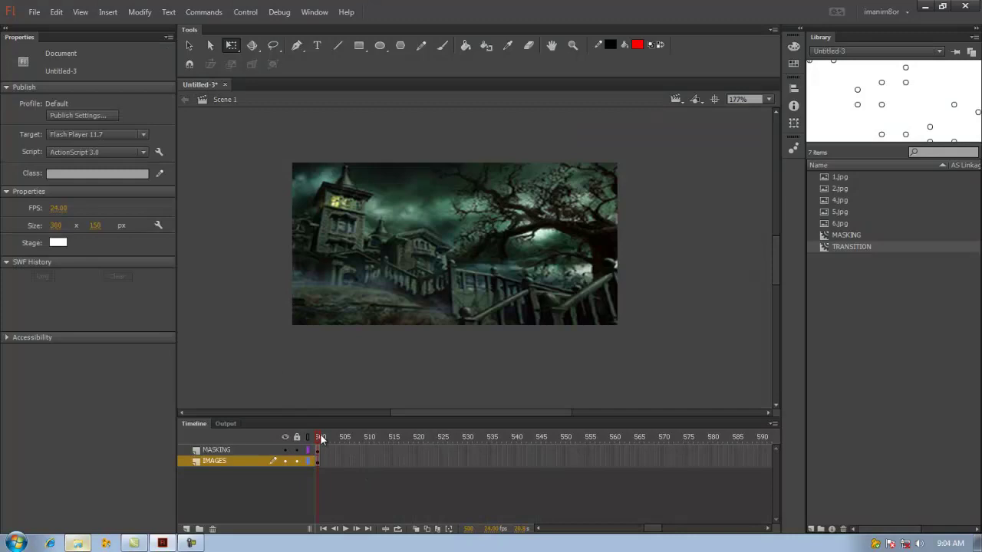
Step: Set MASKING as a mask over IMAGES and test-play the movie as SWF
{"action": "left_click_drag", "start_coordinate": [319, 436], "coordinate": [196, 449]}
{"action": "right_click", "coordinate": [205, 451]}
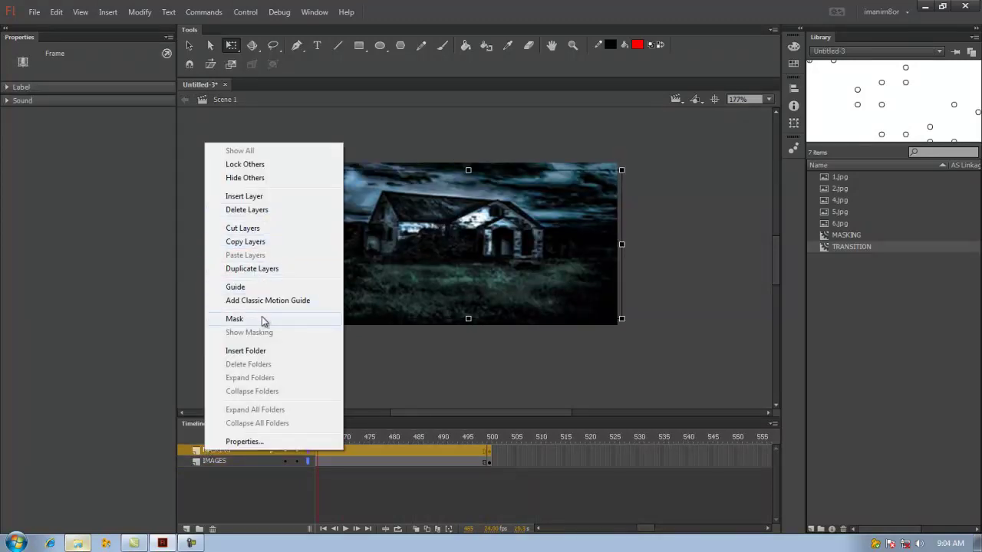
{"action": "left_click", "coordinate": [261, 317]}
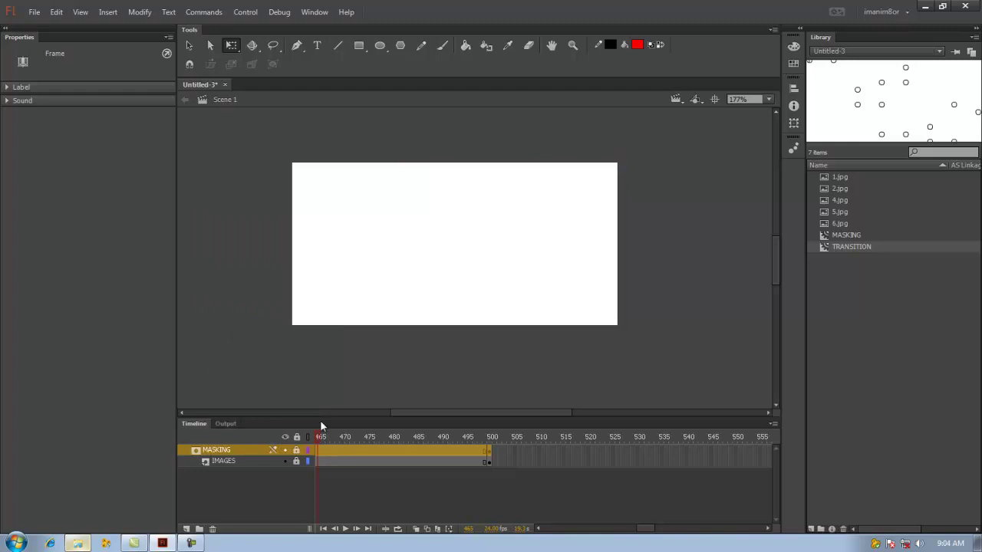
{"action": "key", "text": "ctrl+Return"}
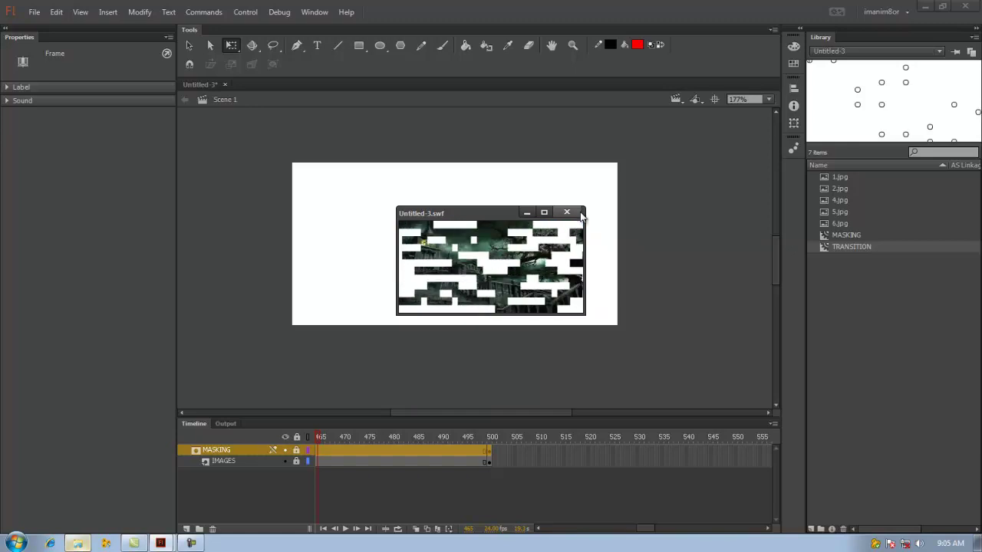
{"action": "key", "text": "ctrl+w"}
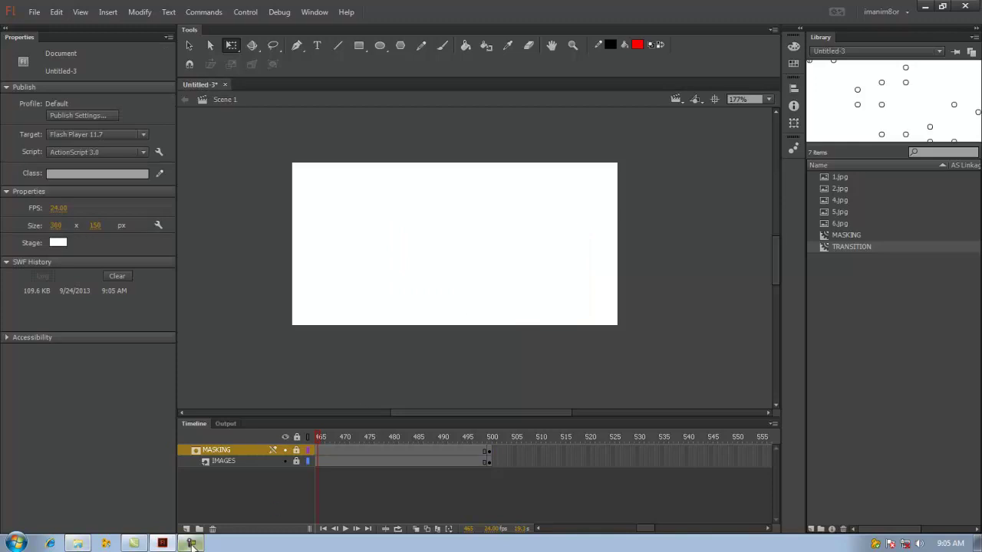